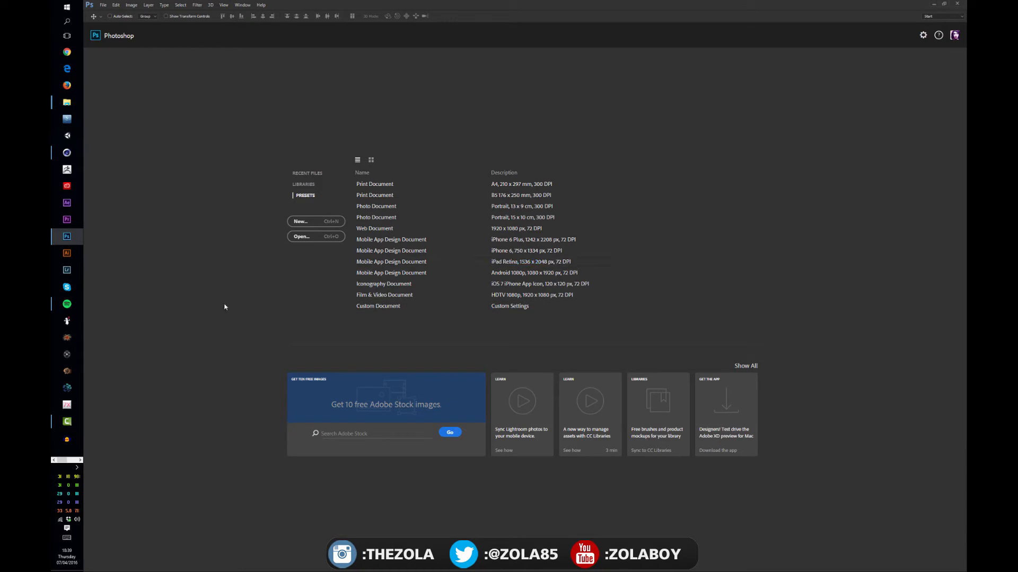
pyautogui.click(307, 186)
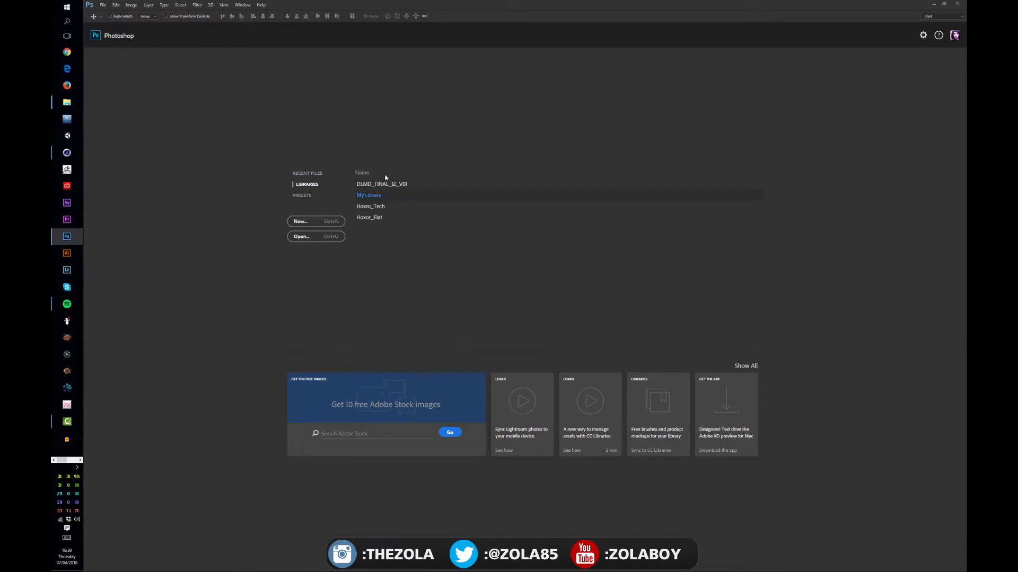
pyautogui.click(312, 174)
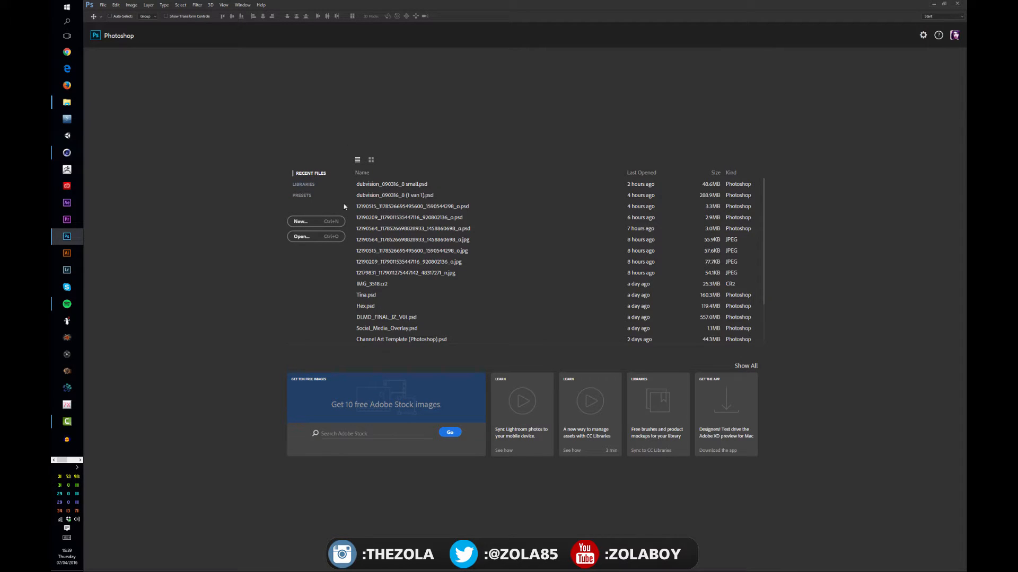
pyautogui.click(102, 5)
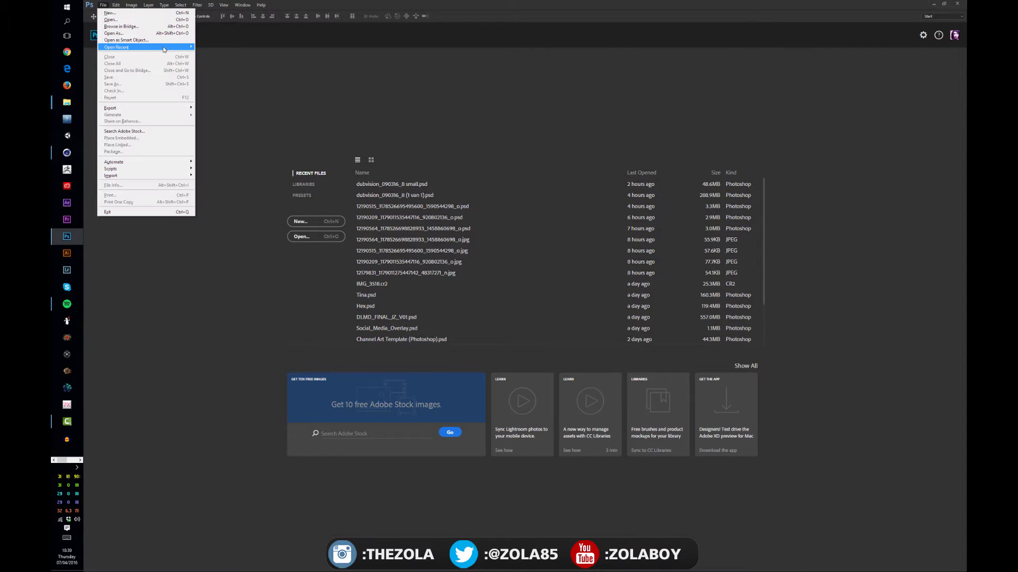
pyautogui.moveTo(159, 47)
pyautogui.click(321, 167)
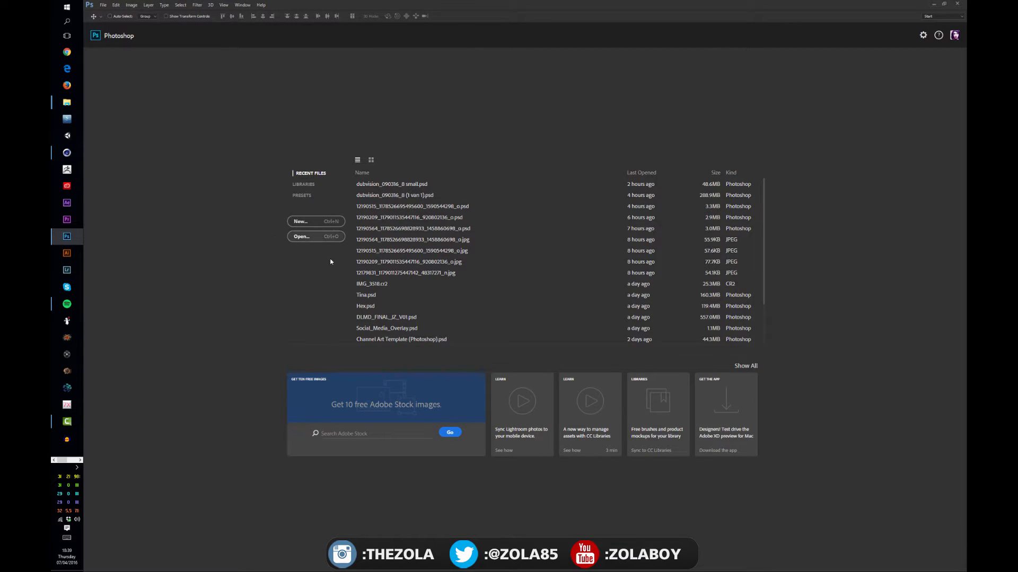
# Step: Start a new document and name it "NAME THE DOCUMENT"
pyautogui.click(303, 221)
pyautogui.moveTo(346, 286); pyautogui.dragTo(438, 186)
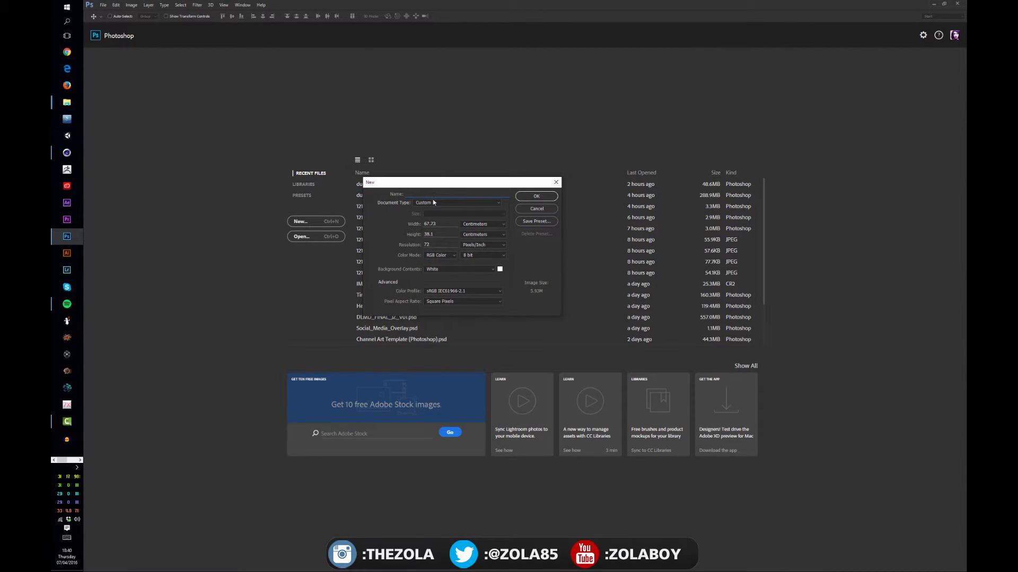
pyautogui.write('NAME THE DOCUMENT')
# Step: Create the document as International Paper in A4 size and close it again
pyautogui.click(432, 204)
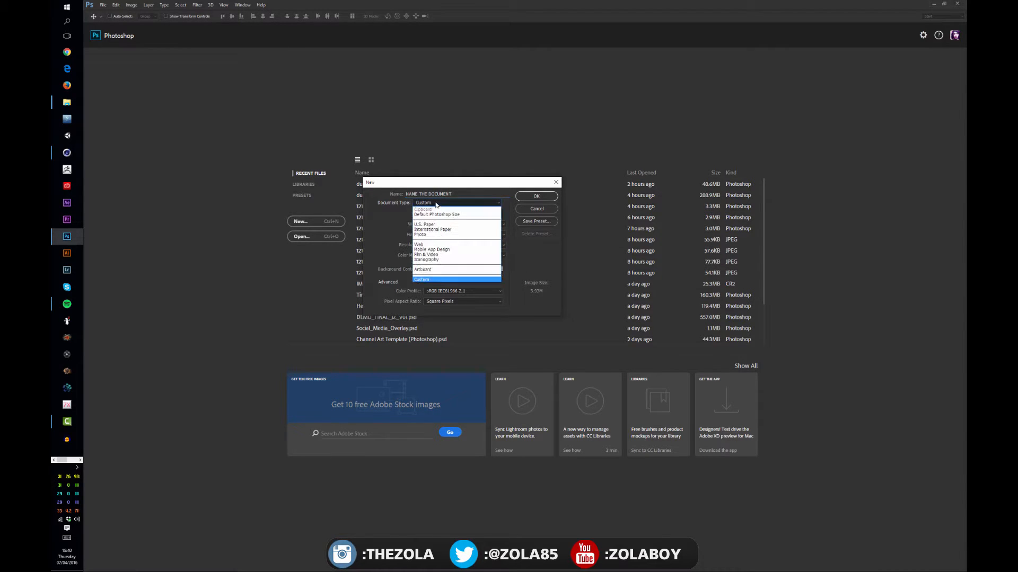
pyautogui.click(446, 230)
pyautogui.click(450, 213)
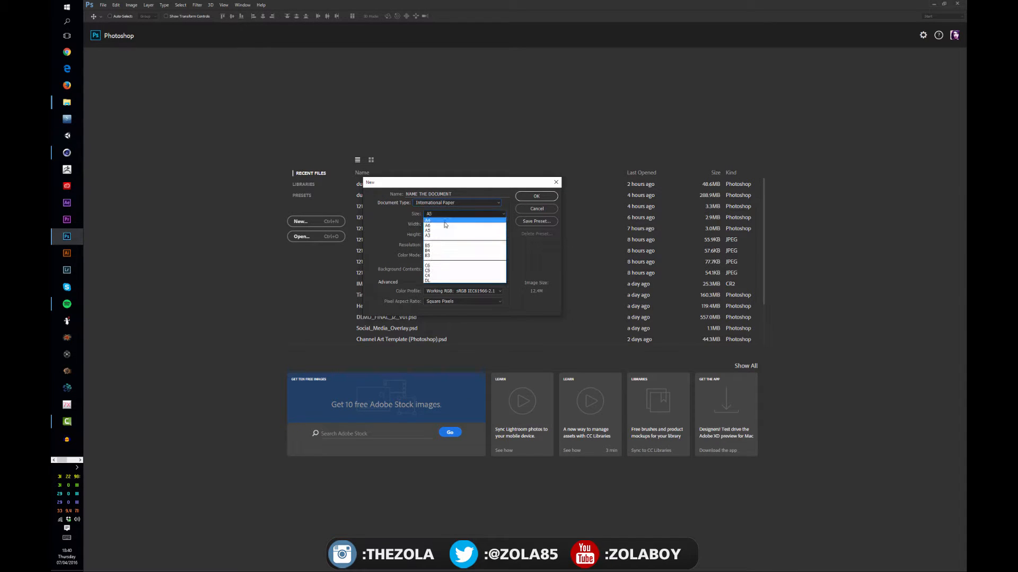
pyautogui.click(450, 228)
pyautogui.click(447, 214)
pyautogui.click(436, 226)
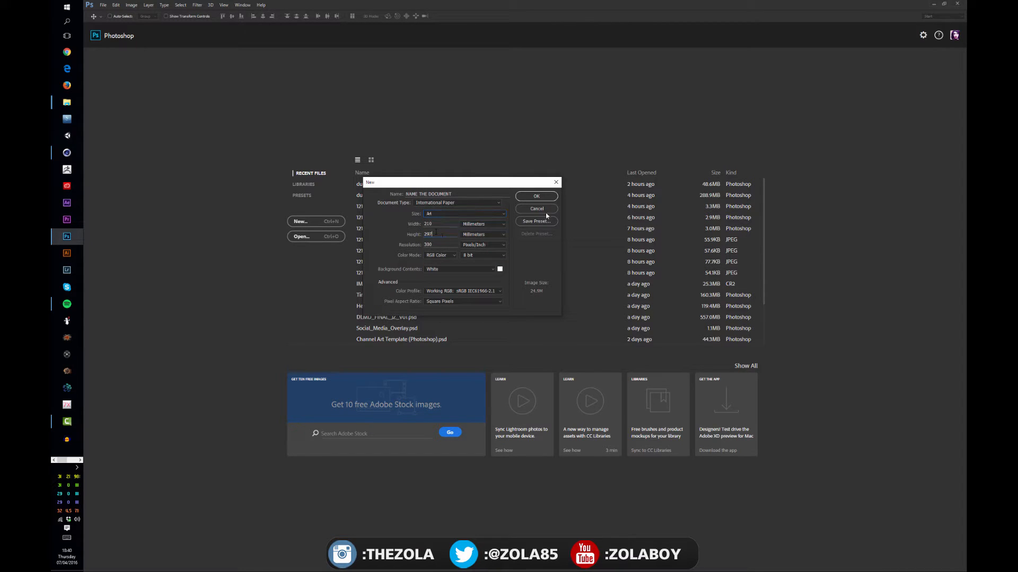
pyautogui.click(535, 196)
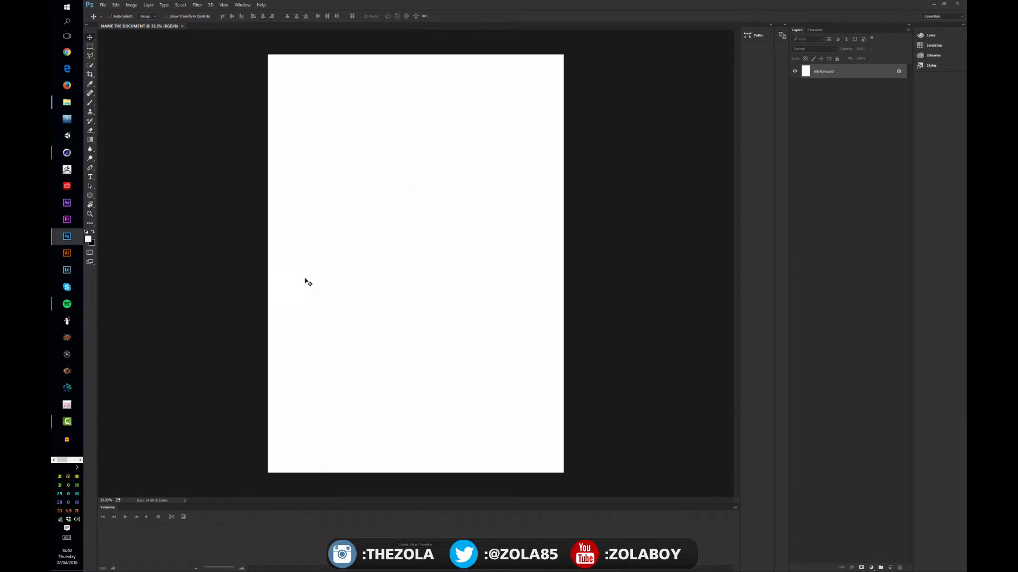
pyautogui.hotkey('ctrl', 'w')
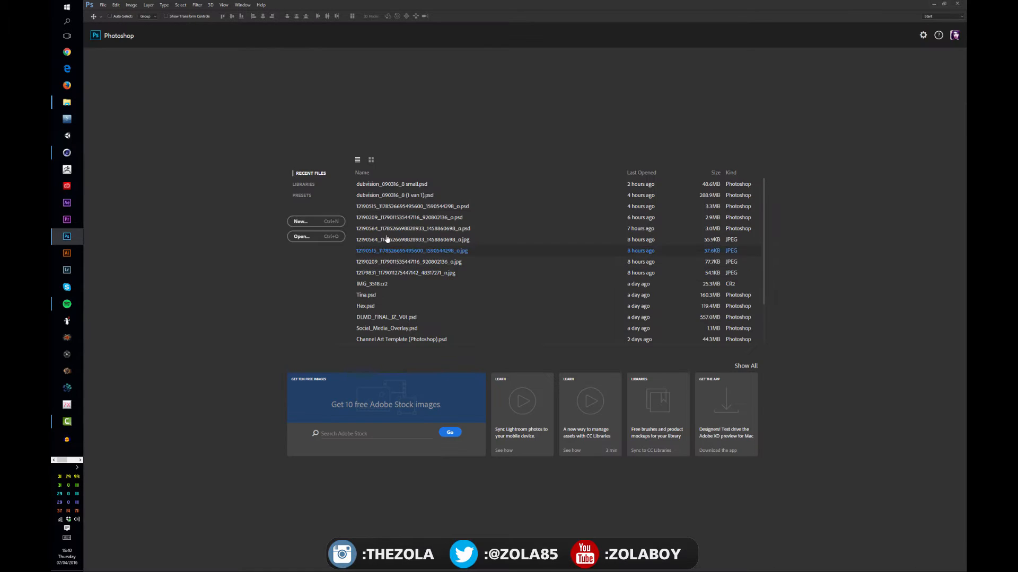
# Step: Start another new document in A4 size and switch its width and height units to pixels
pyautogui.click(311, 228)
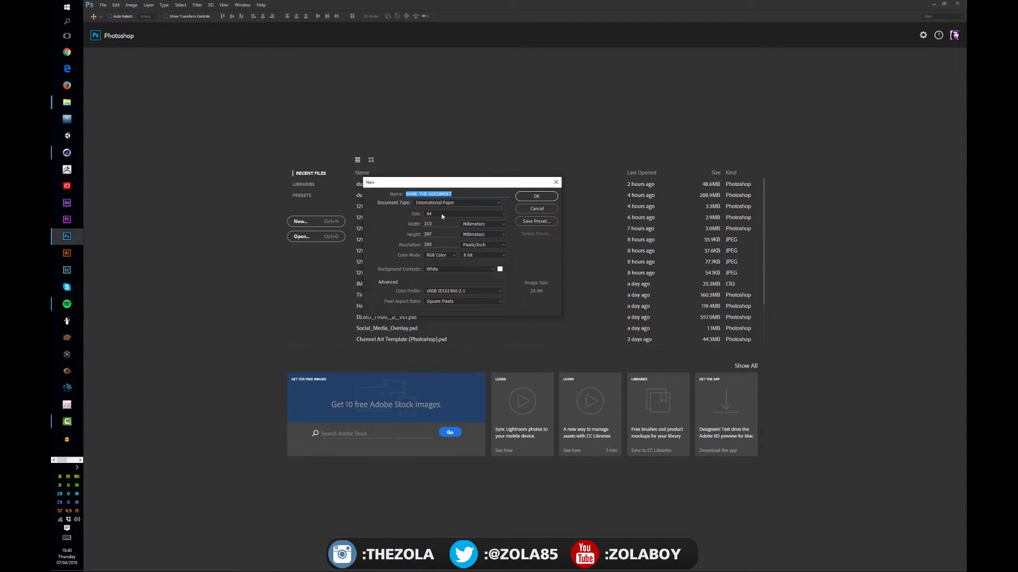
pyautogui.click(442, 215)
pyautogui.click(448, 220)
pyautogui.click(486, 225)
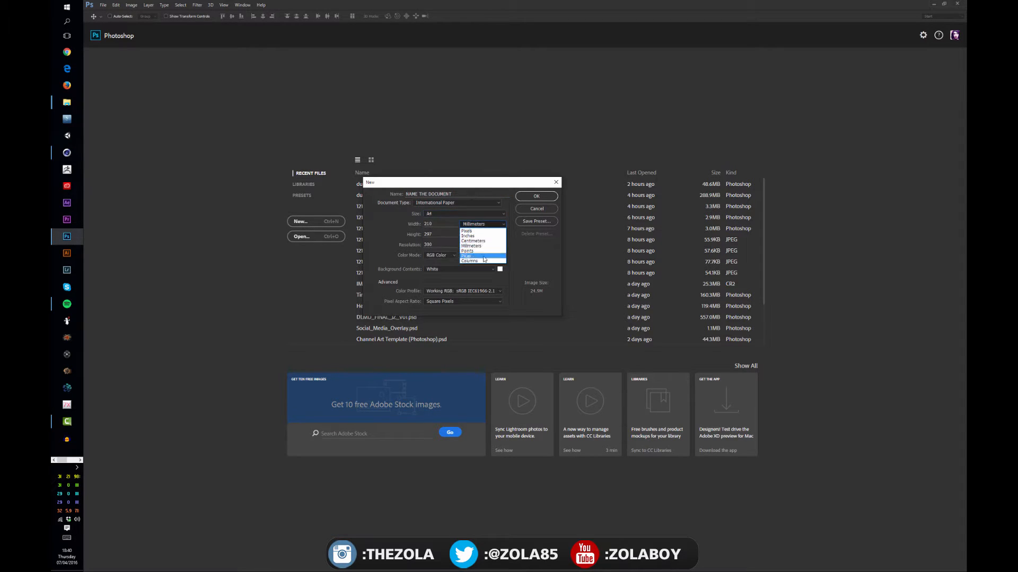
pyautogui.click(465, 188)
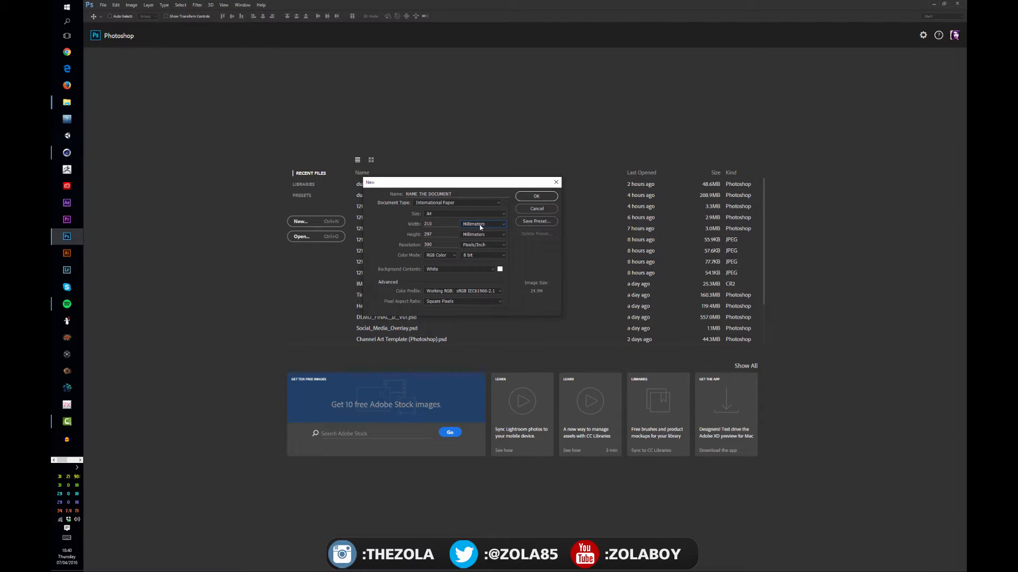
pyautogui.click(481, 227)
pyautogui.click(475, 225)
# Step: Set the new document's width to 1920 pixels and its height to 1200 pixels
pyautogui.moveTo(442, 186); pyautogui.dragTo(453, 205)
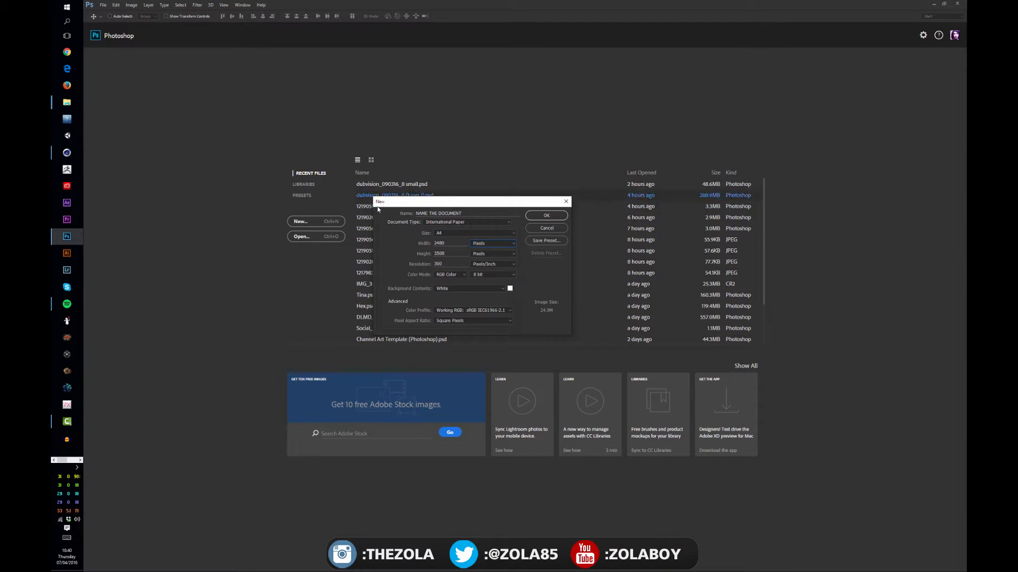
pyautogui.doubleClick(439, 243)
pyautogui.press('BackSpace')
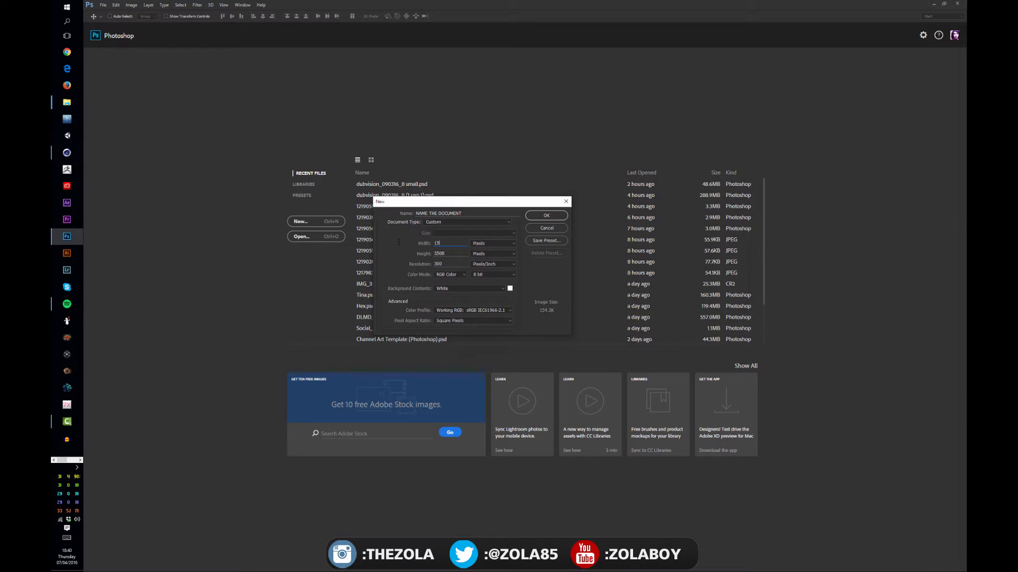
pyautogui.write('1920')
pyautogui.press('Tab')
pyautogui.write('1200')
# Step: Set the new document's width to 2560 pixels and its height to 1440 pixels
pyautogui.moveTo(446, 244); pyautogui.dragTo(409, 242)
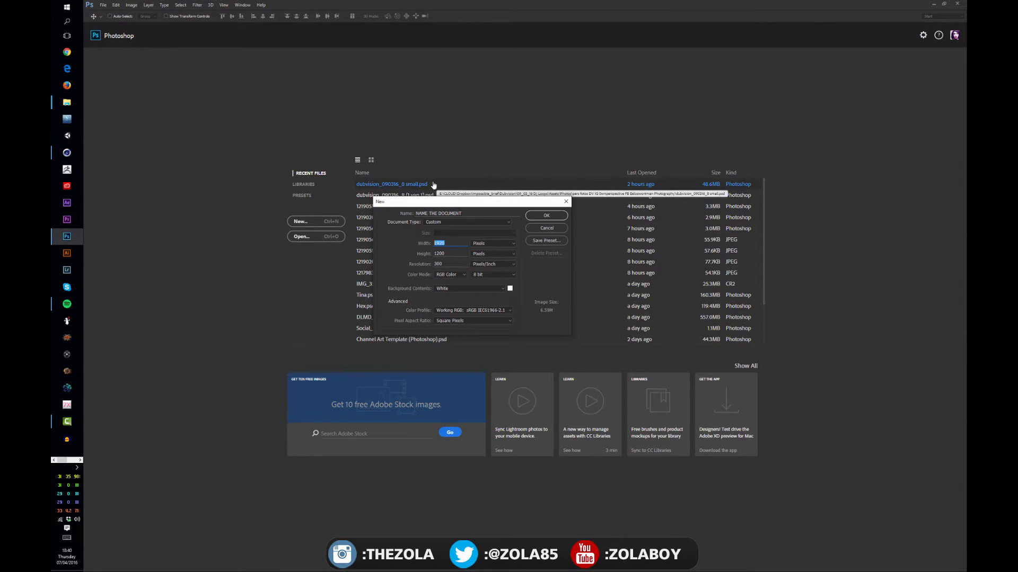
pyautogui.write('2560')
pyautogui.press('Tab')
pyautogui.write('1440')
pyautogui.moveTo(425, 204); pyautogui.dragTo(426, 207)
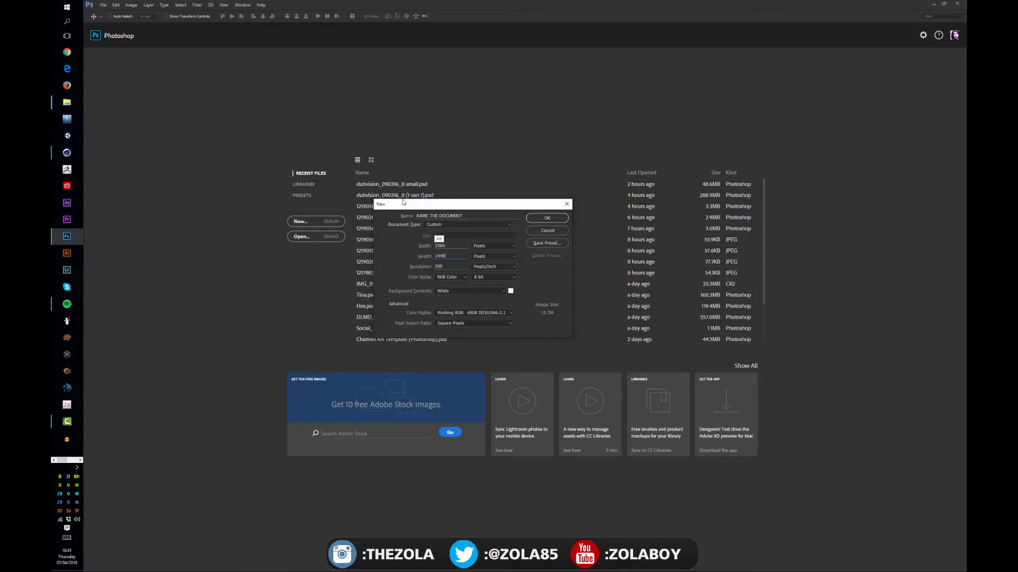
# Step: Switch to Spotify to play and pause The Chainsmokers' song Roses, and return to Photoshop
pyautogui.hotkey('alt', 'Tab')
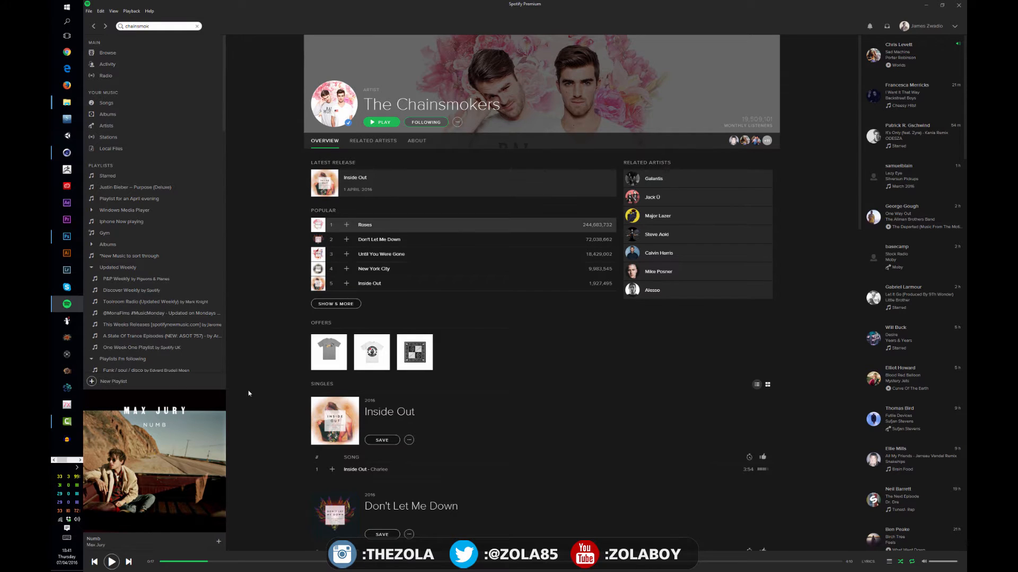
pyautogui.doubleClick(380, 225)
pyautogui.press('space')
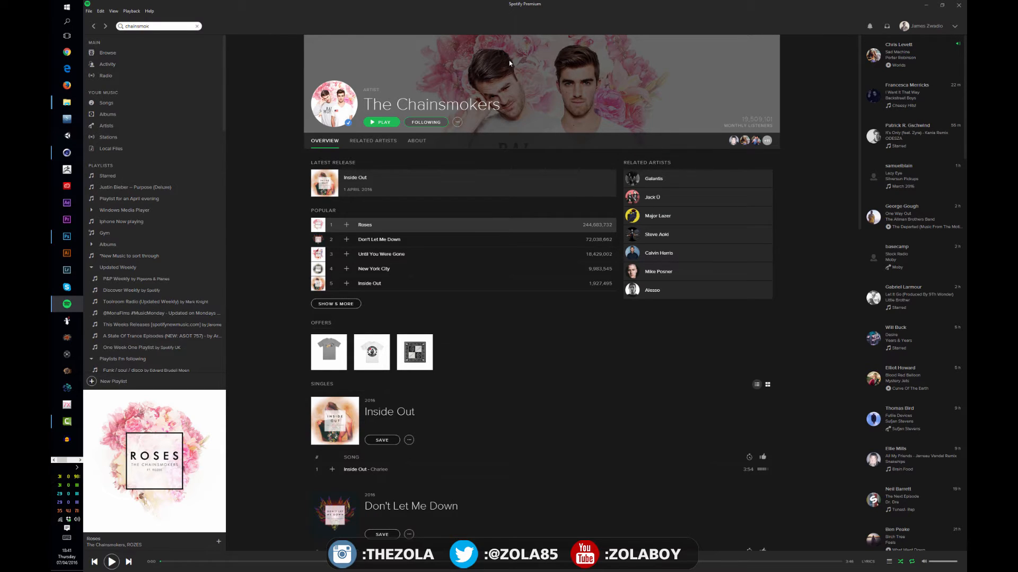
pyautogui.hotkey('alt', 'Tab')
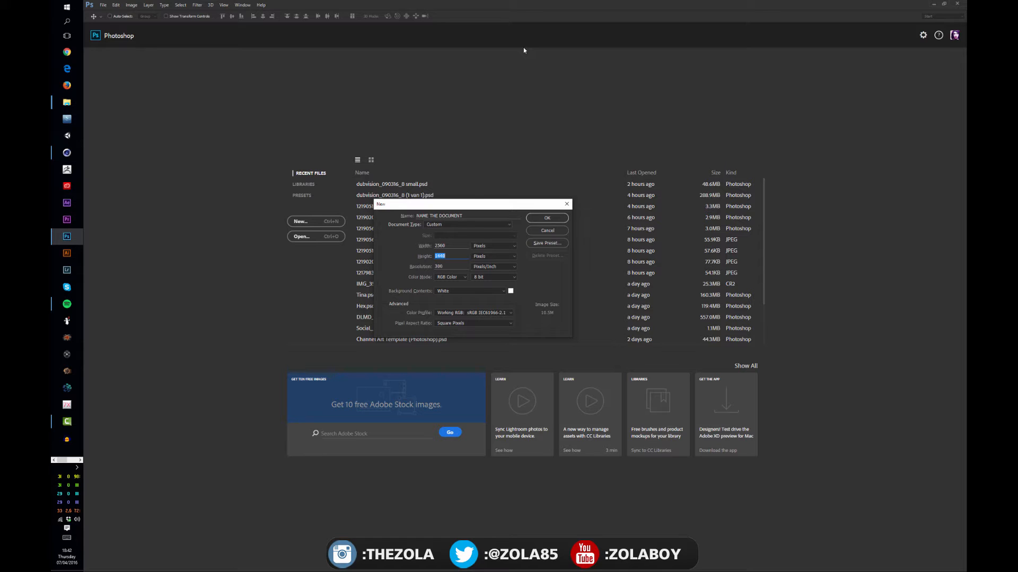
# Step: Set the new document's resolution to 72 pixels/inch
pyautogui.moveTo(497, 207); pyautogui.dragTo(519, 191)
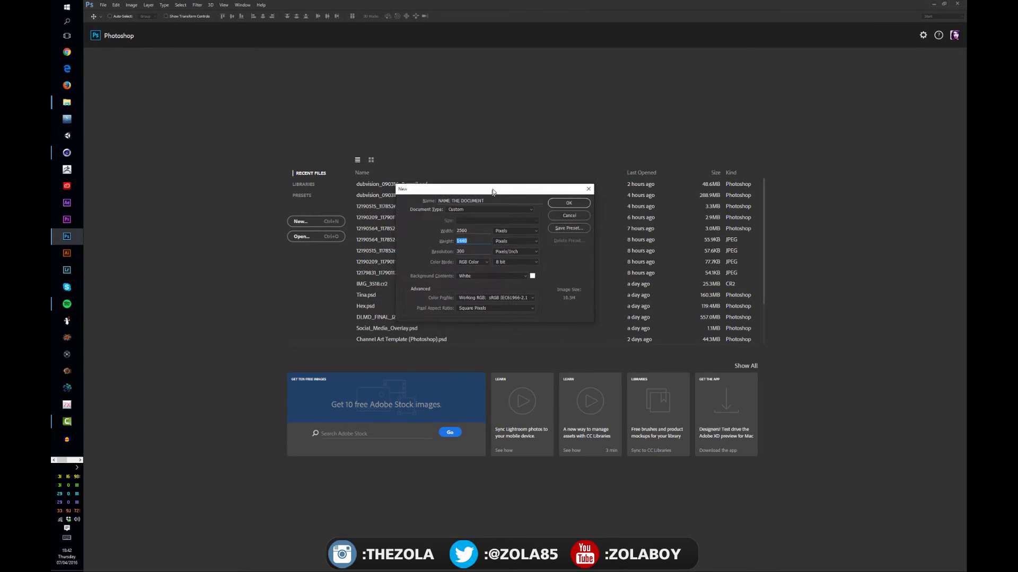
pyautogui.click(477, 229)
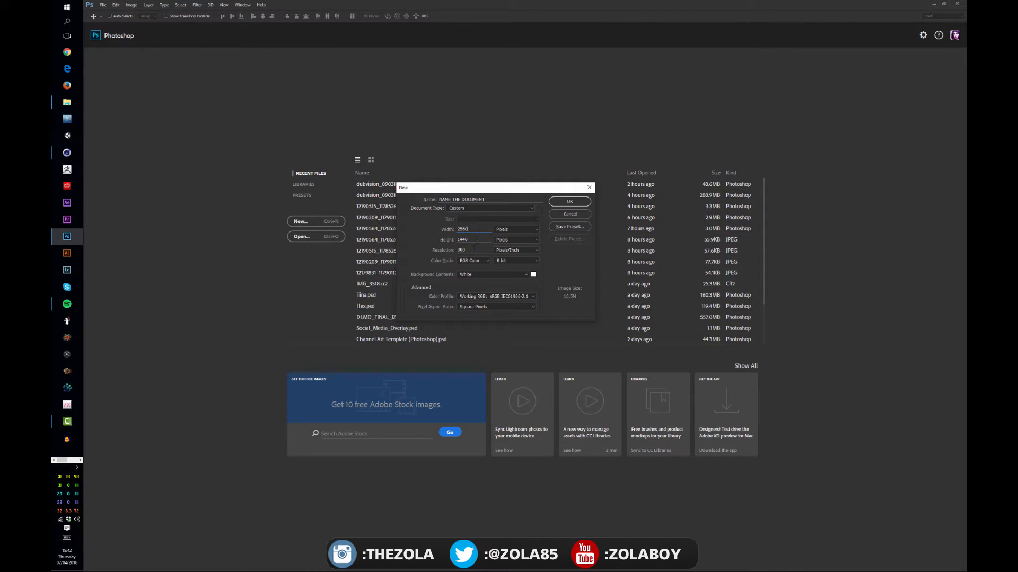
pyautogui.moveTo(476, 249); pyautogui.dragTo(446, 249)
pyautogui.click(469, 250)
pyautogui.click(470, 251)
pyautogui.moveTo(470, 251)
pyautogui.mouseDown()
pyautogui.moveTo(458, 258)
pyautogui.moveTo(467, 259)
pyautogui.mouseUp()
pyautogui.click(470, 251)
pyautogui.write('72')
pyautogui.moveTo(472, 187); pyautogui.dragTo(406, 187)
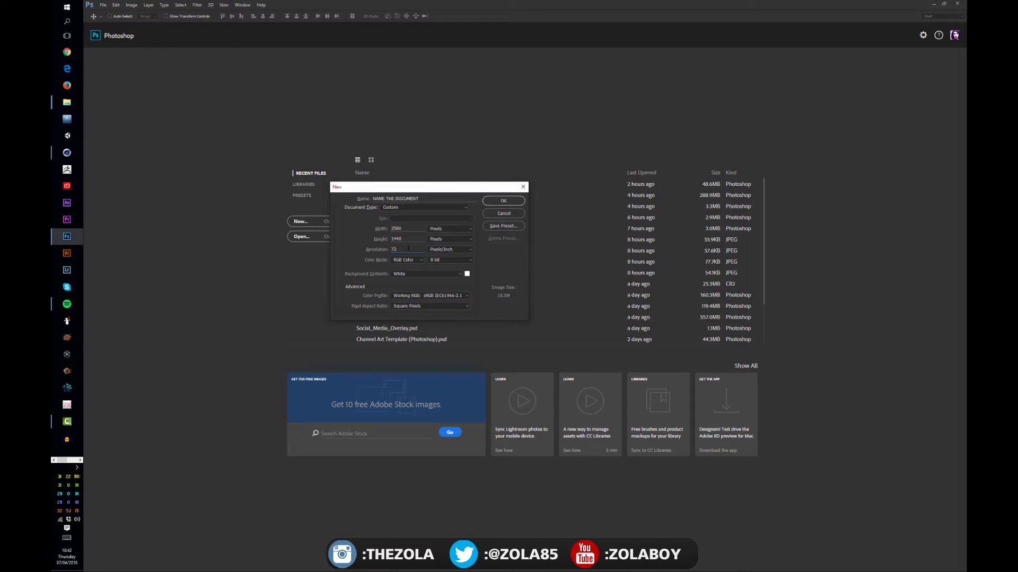
# Step: Set the new document's resolution to 300 pixels/inch
pyautogui.moveTo(409, 249); pyautogui.dragTo(368, 254)
pyautogui.write('3')
pyautogui.moveTo(407, 249); pyautogui.dragTo(365, 246)
pyautogui.write('72')
pyautogui.hotkey('ctrl', 'a')
pyautogui.write('300')
# Step: Choose RGB Color as the new document's color mode
pyautogui.click(392, 261)
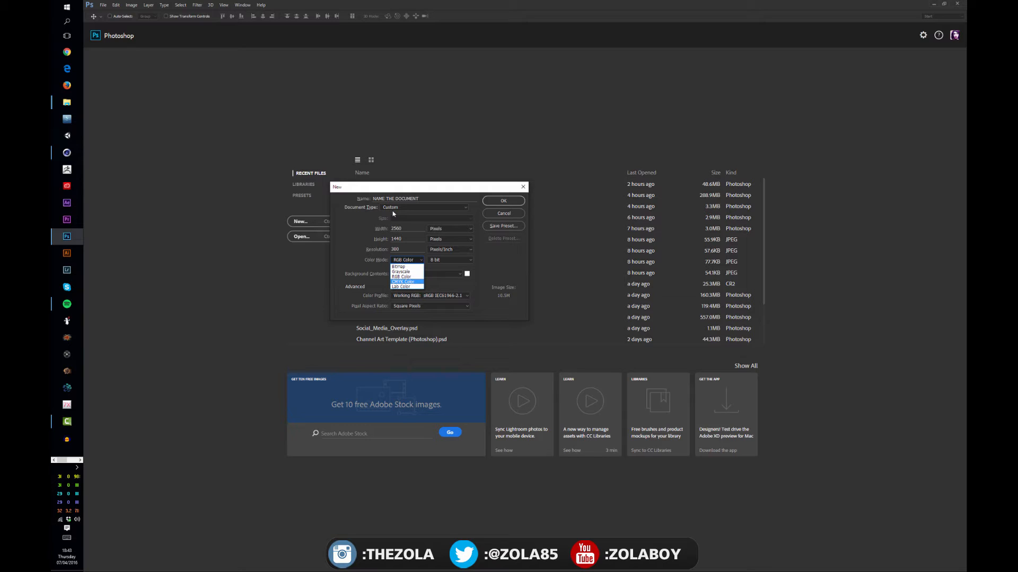
pyautogui.click(413, 276)
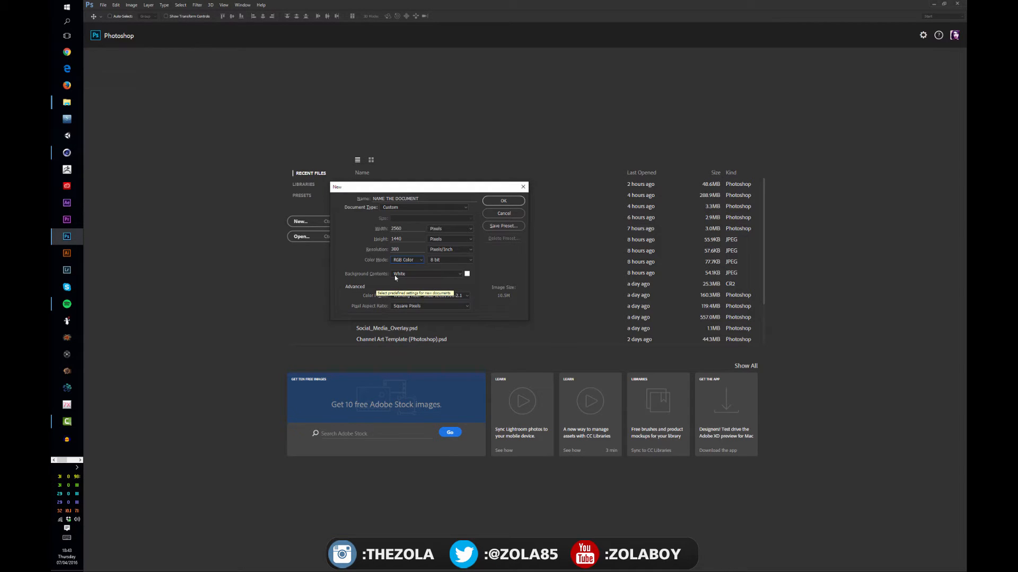
pyautogui.moveTo(397, 189); pyautogui.dragTo(406, 204)
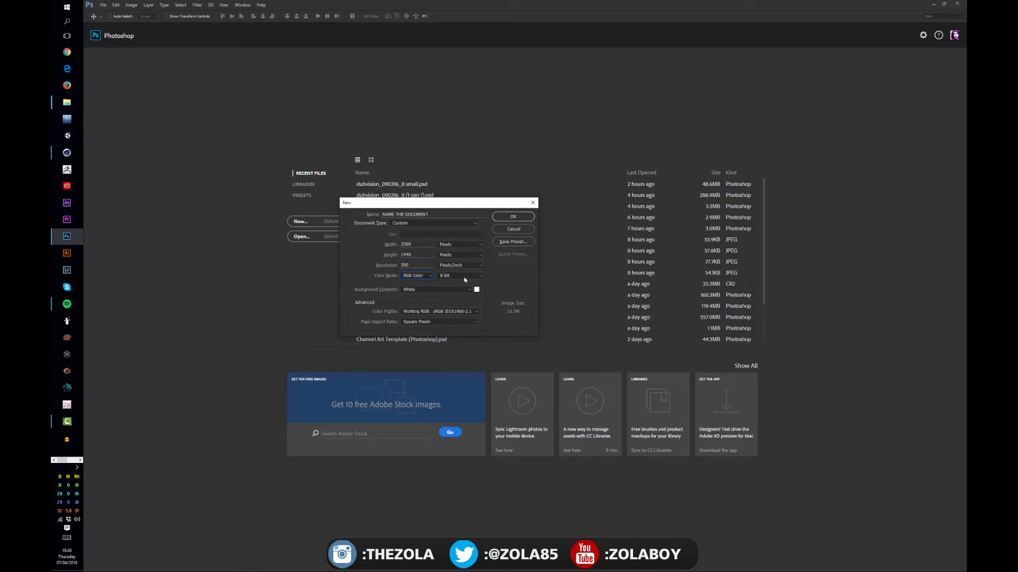
# Step: Try the 16 bit and 32 bit color depths for the new document
pyautogui.click(464, 277)
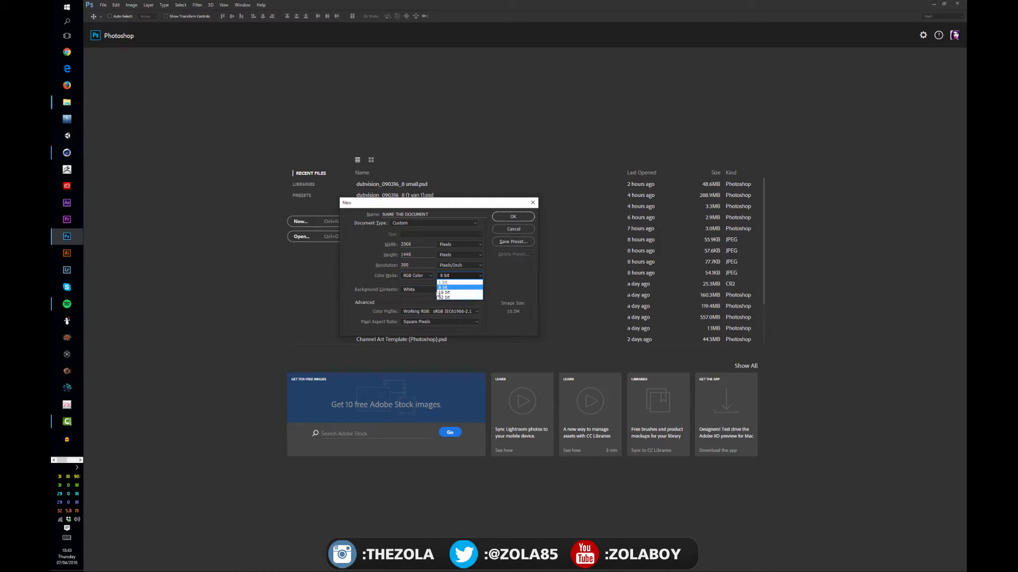
pyautogui.click(454, 288)
pyautogui.click(457, 277)
pyautogui.click(454, 290)
pyautogui.click(455, 277)
pyautogui.click(456, 298)
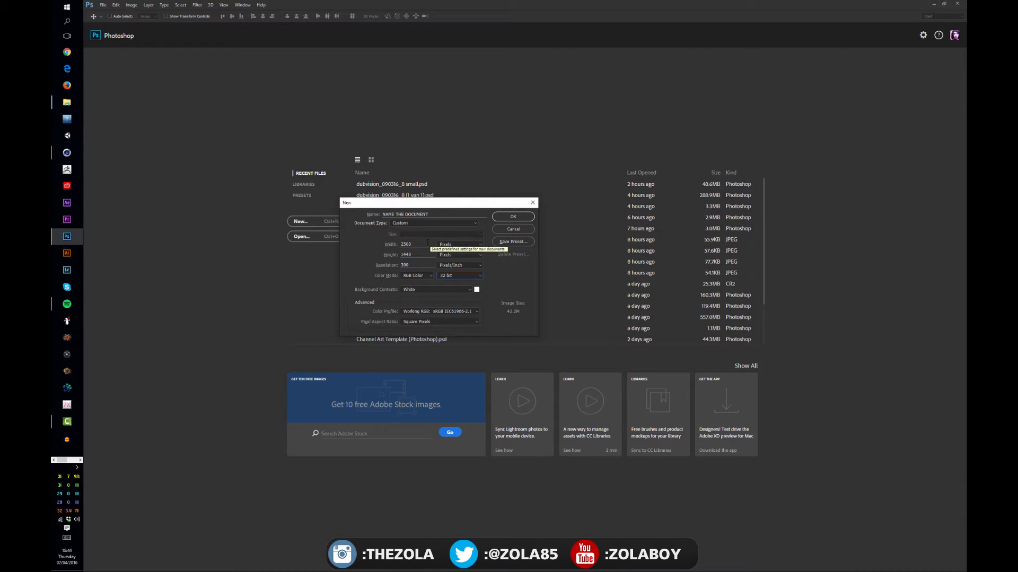
pyautogui.click(459, 276)
pyautogui.click(456, 292)
pyautogui.click(458, 276)
pyautogui.click(454, 298)
# Step: Set the new document's color depth to 8 bit, trying 16 bit in between
pyautogui.click(450, 279)
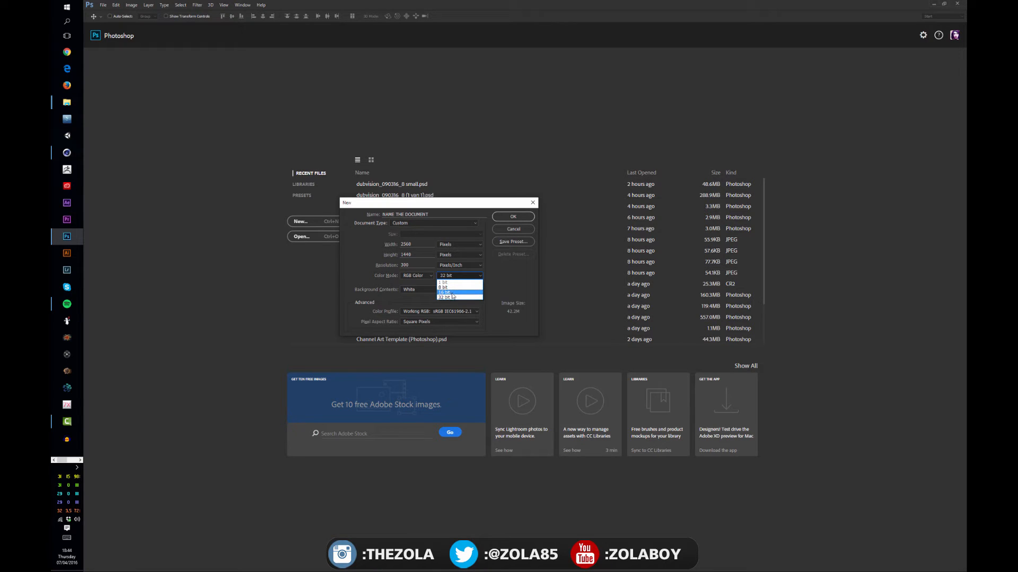
pyautogui.click(453, 288)
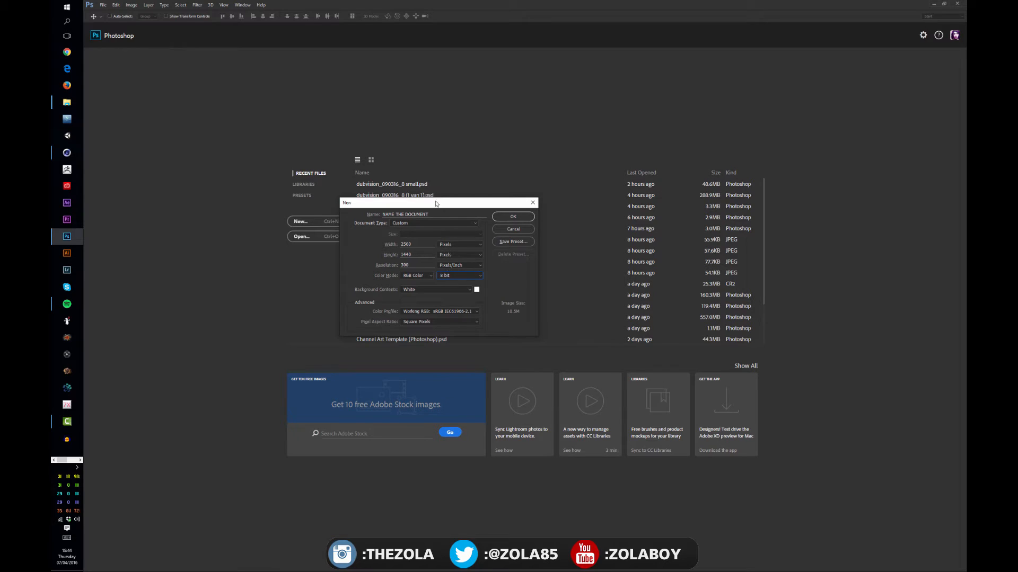
pyautogui.moveTo(441, 203); pyautogui.dragTo(446, 203)
pyautogui.click(466, 275)
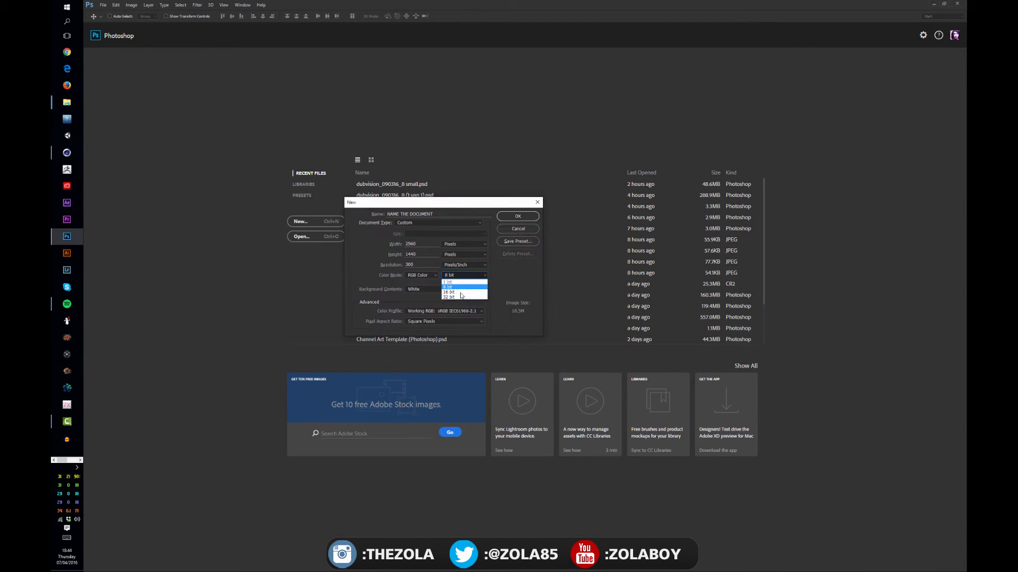
pyautogui.click(461, 293)
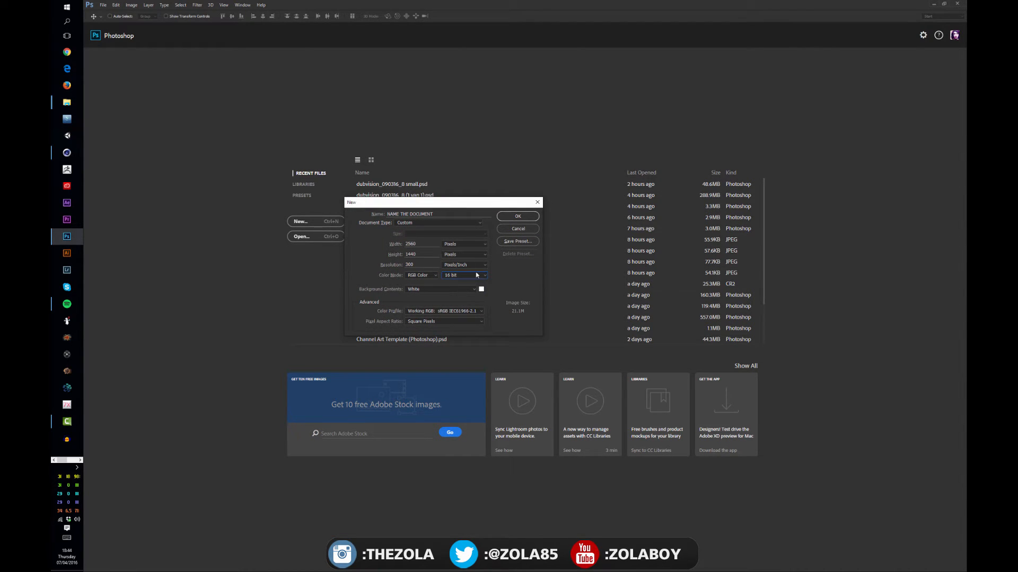
pyautogui.click(463, 275)
pyautogui.click(464, 284)
# Step: Set the background contents to Transparent and create the document
pyautogui.click(468, 290)
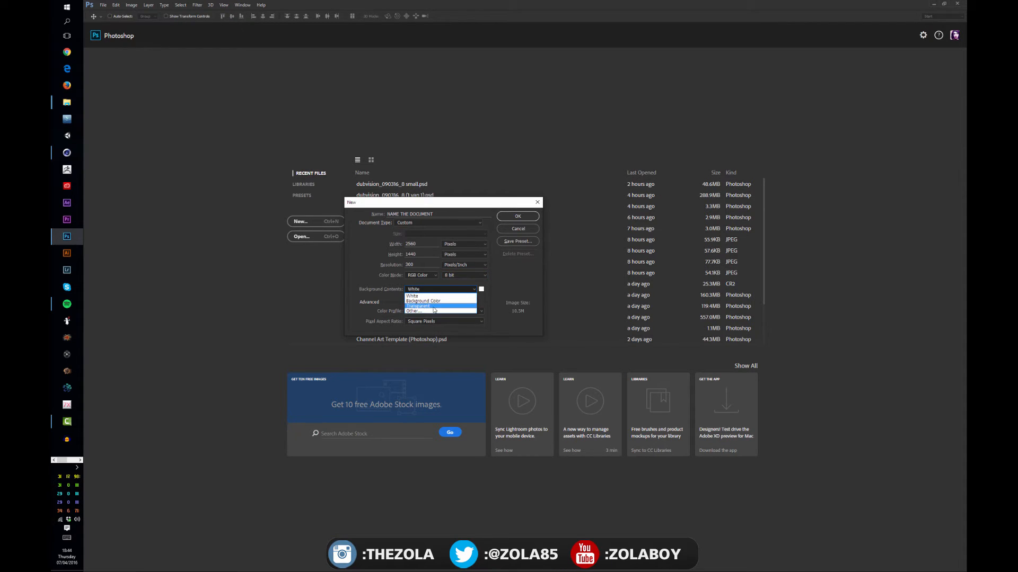
pyautogui.click(433, 306)
pyautogui.click(439, 290)
pyautogui.click(432, 289)
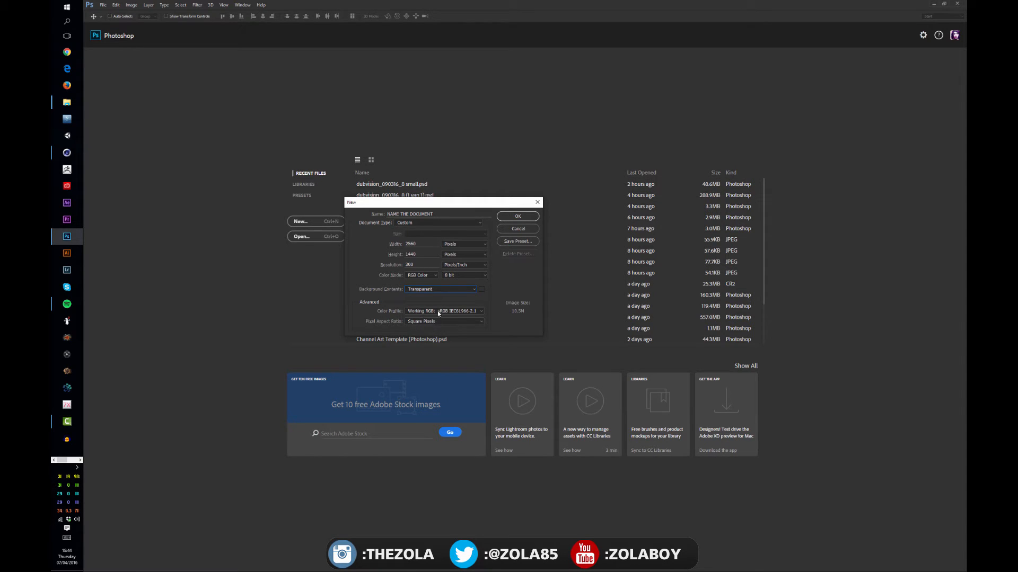
pyautogui.click(518, 216)
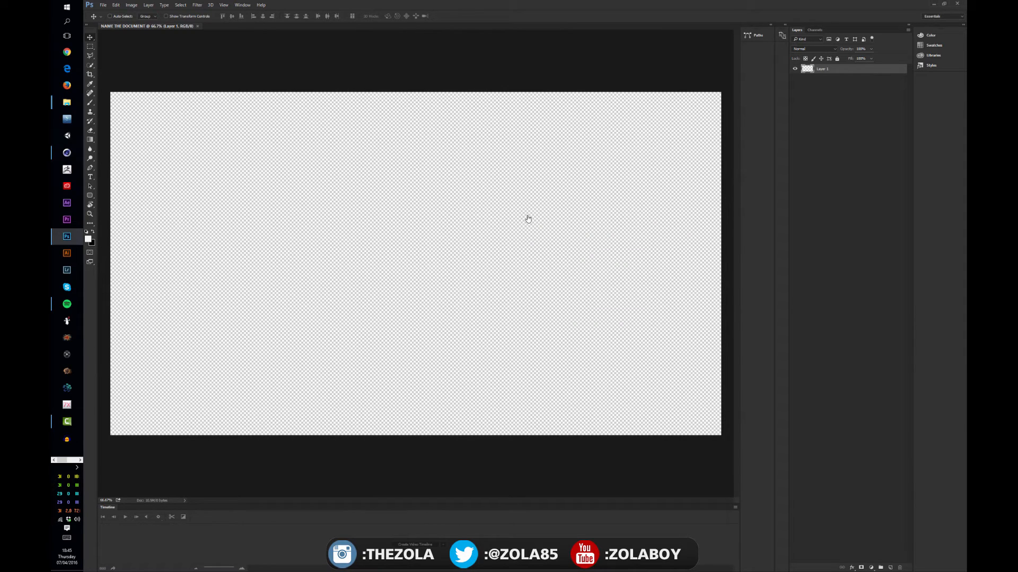
pyautogui.hotkey('alt', 'Tab')
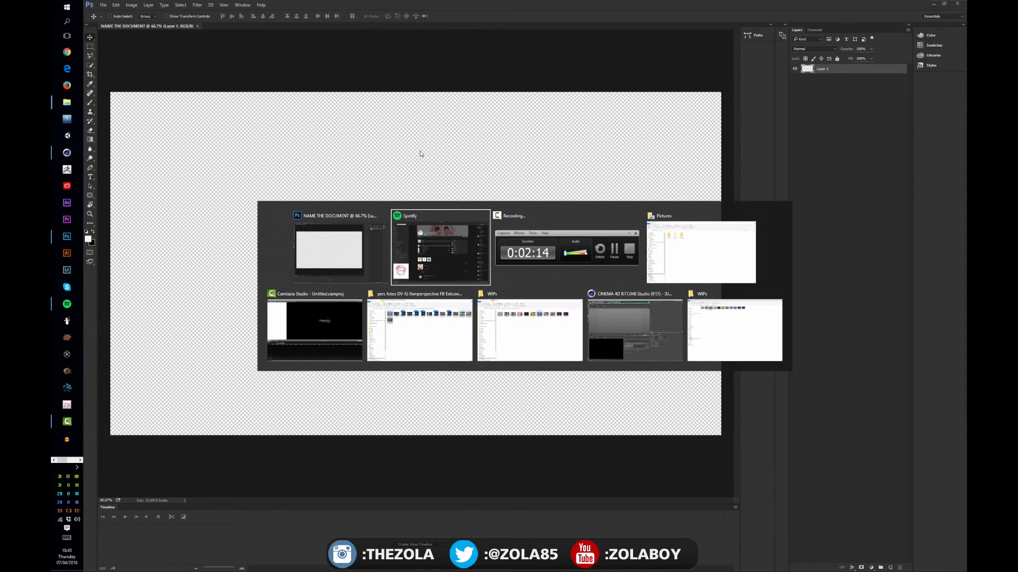
pyautogui.press('Escape')
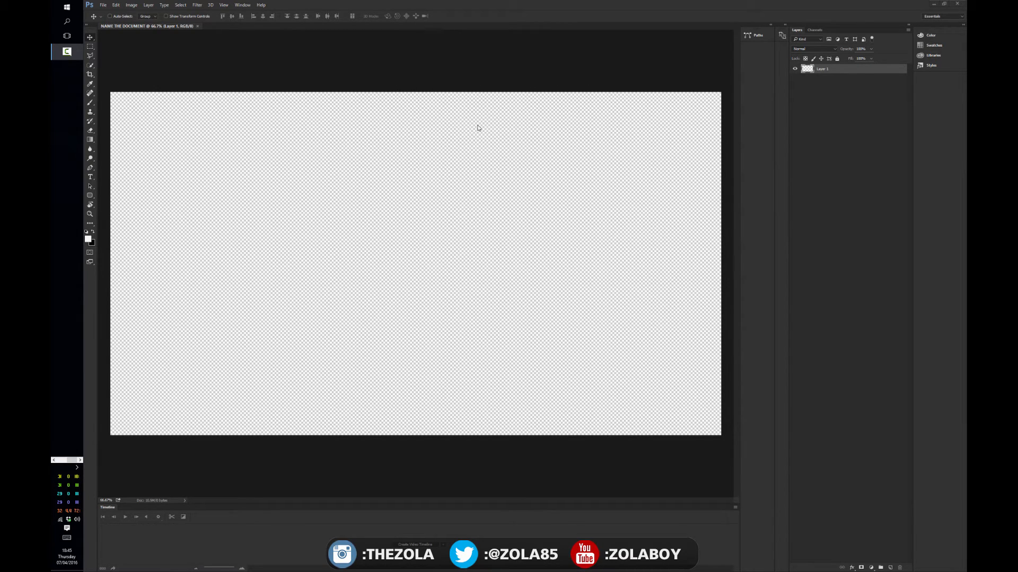
pyautogui.click(384, 60)
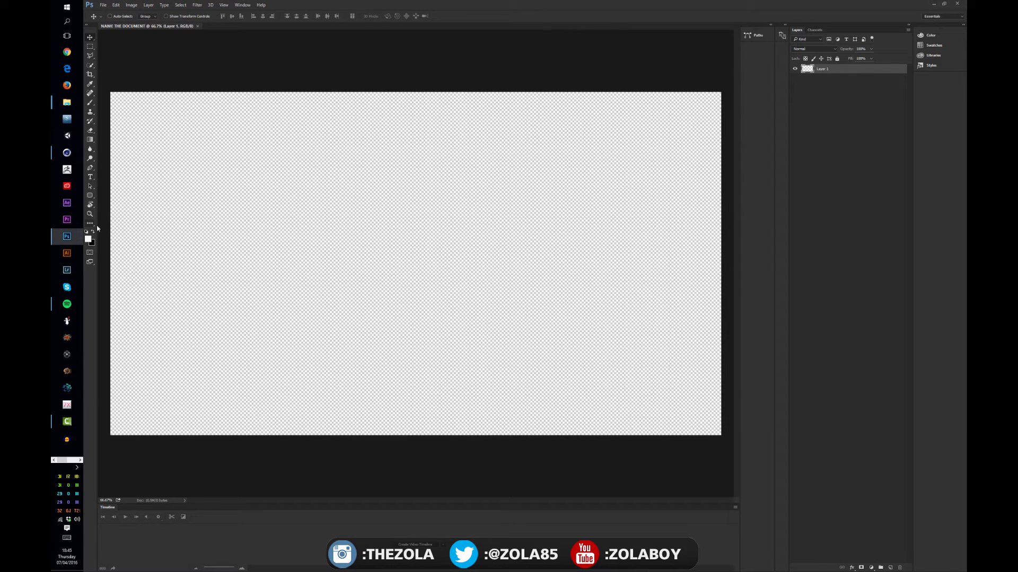
# Step: Add a horizontal text layer reading HELLO in the upper-left part of the canvas
pyautogui.press('z')
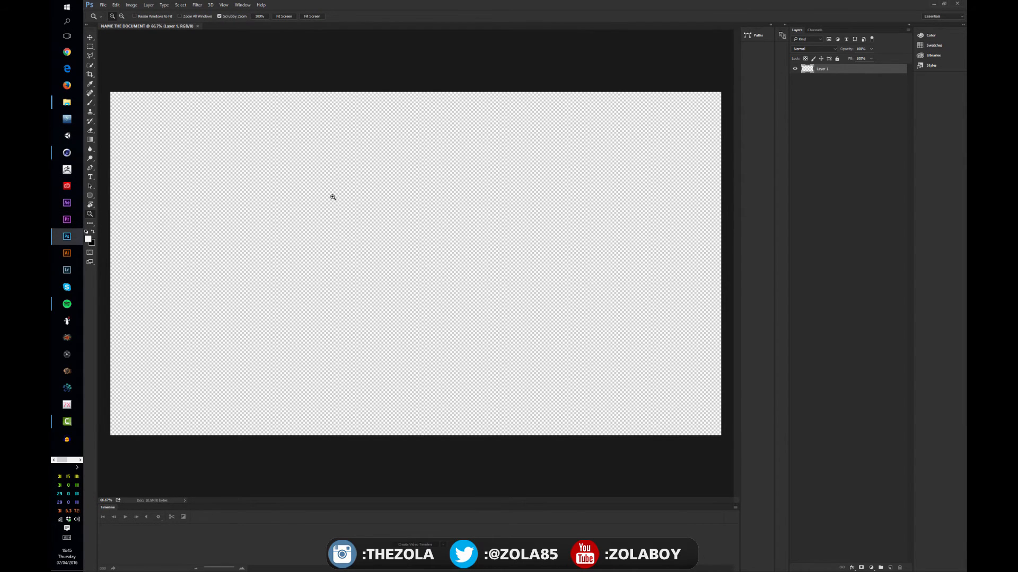
pyautogui.moveTo(336, 194)
pyautogui.mouseDown()
pyautogui.moveTo(313, 205)
pyautogui.moveTo(345, 184)
pyautogui.moveTo(326, 200)
pyautogui.moveTo(334, 205)
pyautogui.mouseUp()
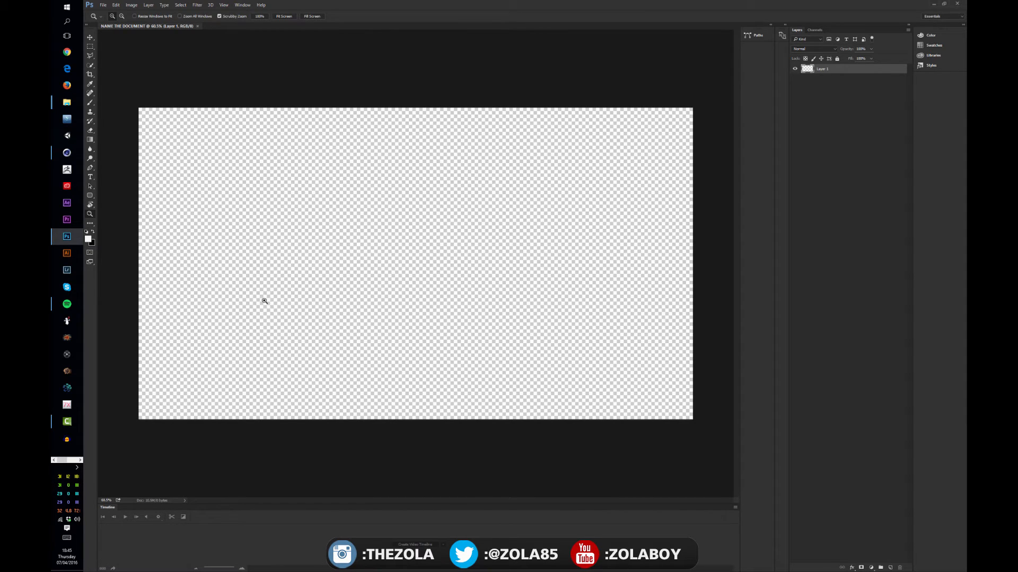
pyautogui.press('v')
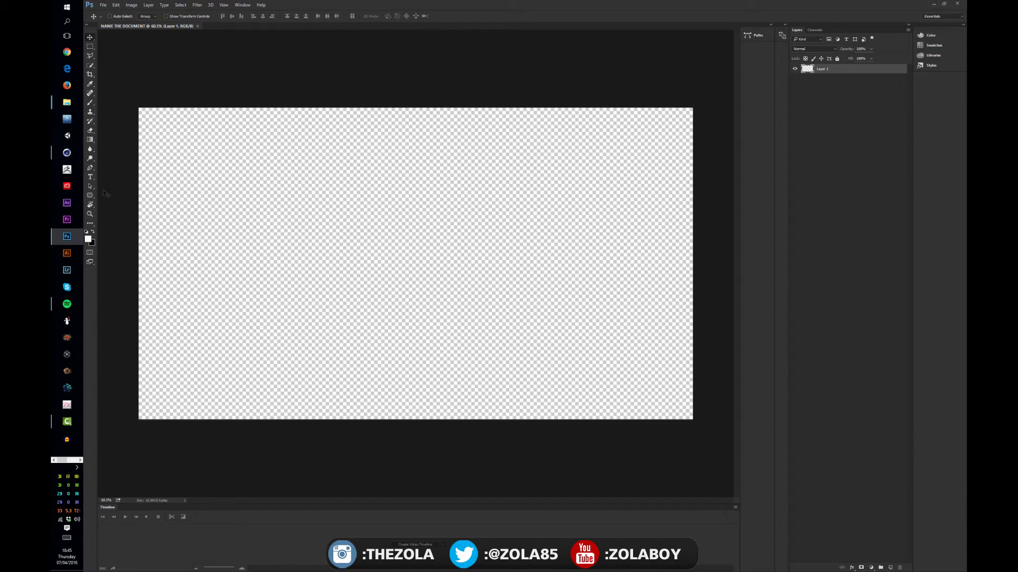
pyautogui.click(90, 178)
pyautogui.press('v')
pyautogui.click(91, 176)
pyautogui.click(250, 174)
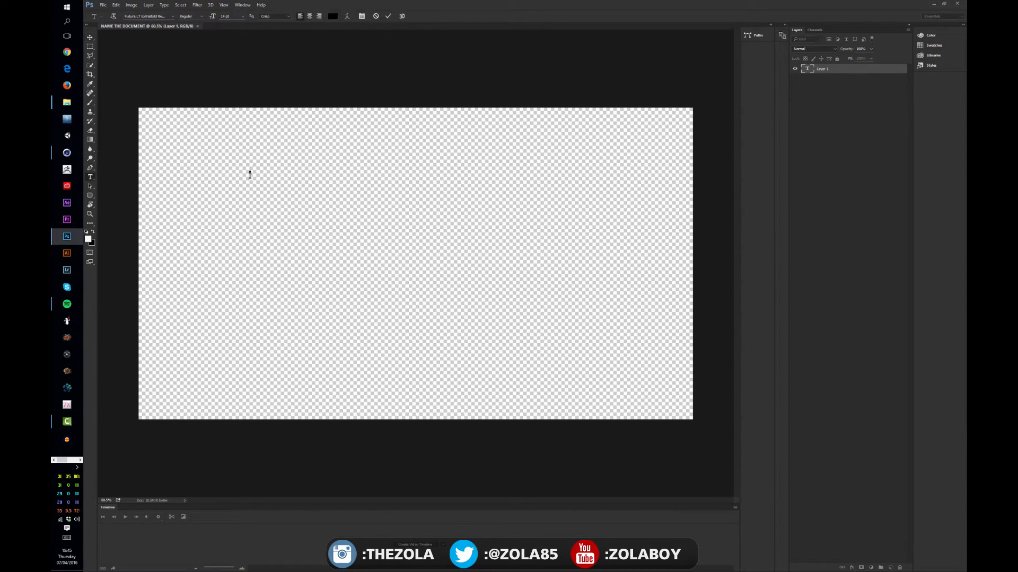
pyautogui.write('HELLO')
# Step: Enlarge the HELLO text with Free Transform and move it near the middle of the canvas
pyautogui.click(90, 37)
pyautogui.moveTo(313, 188); pyautogui.dragTo(551, 176)
pyautogui.hotkey('ctrl', 't')
pyautogui.press('Return')
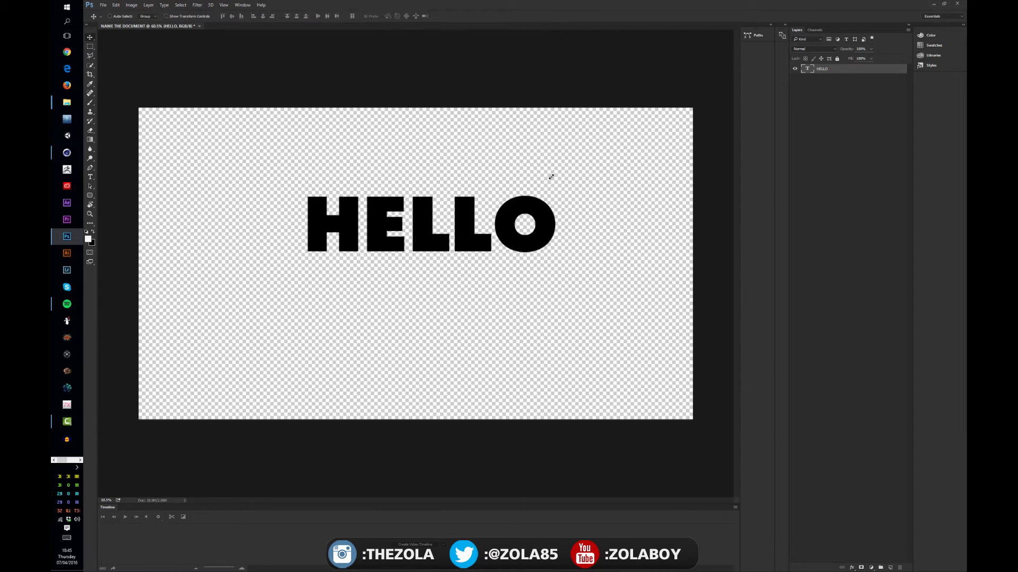
pyautogui.moveTo(410, 232); pyautogui.dragTo(406, 273)
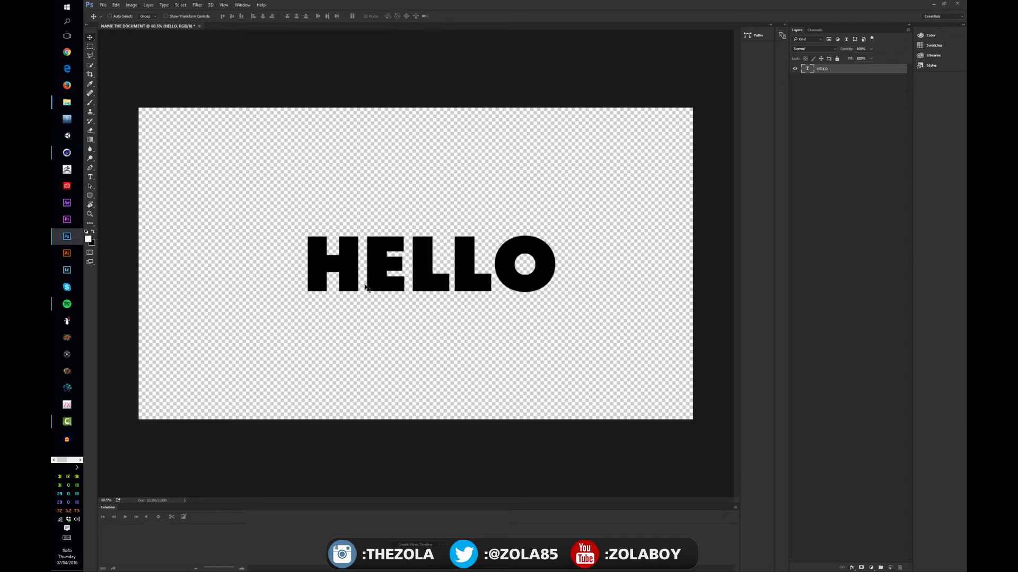
pyautogui.moveTo(338, 267); pyautogui.dragTo(342, 265)
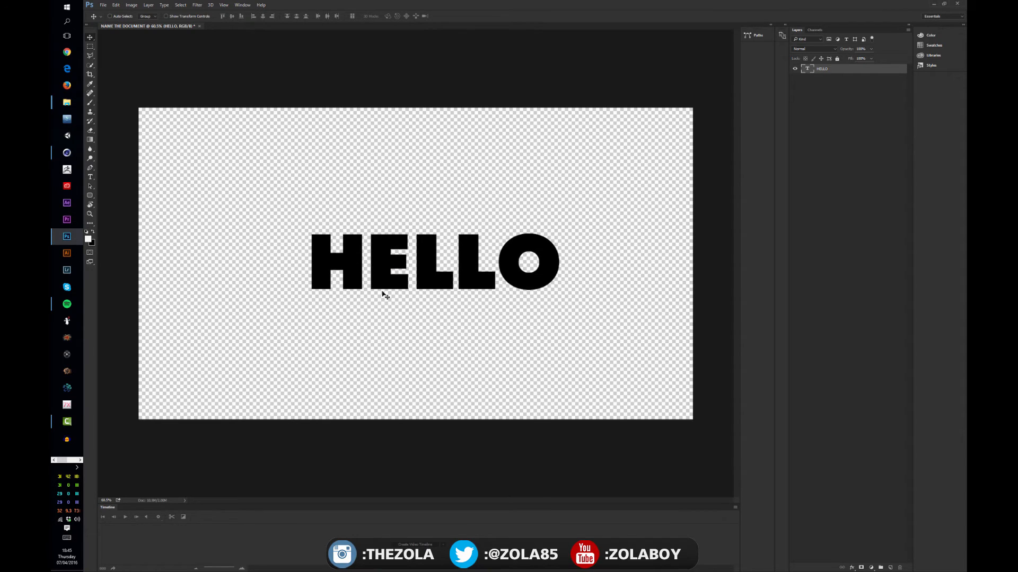
pyautogui.moveTo(440, 279); pyautogui.dragTo(437, 267)
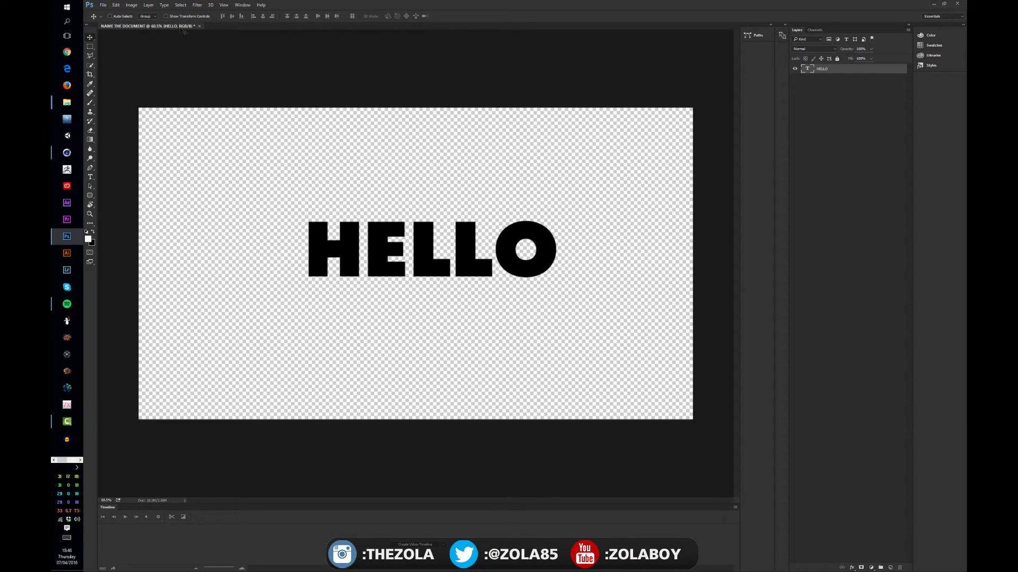
# Step: Look up the document's Canvas Size settings and close them without changes
pyautogui.click(166, 6)
pyautogui.moveTo(152, 4)
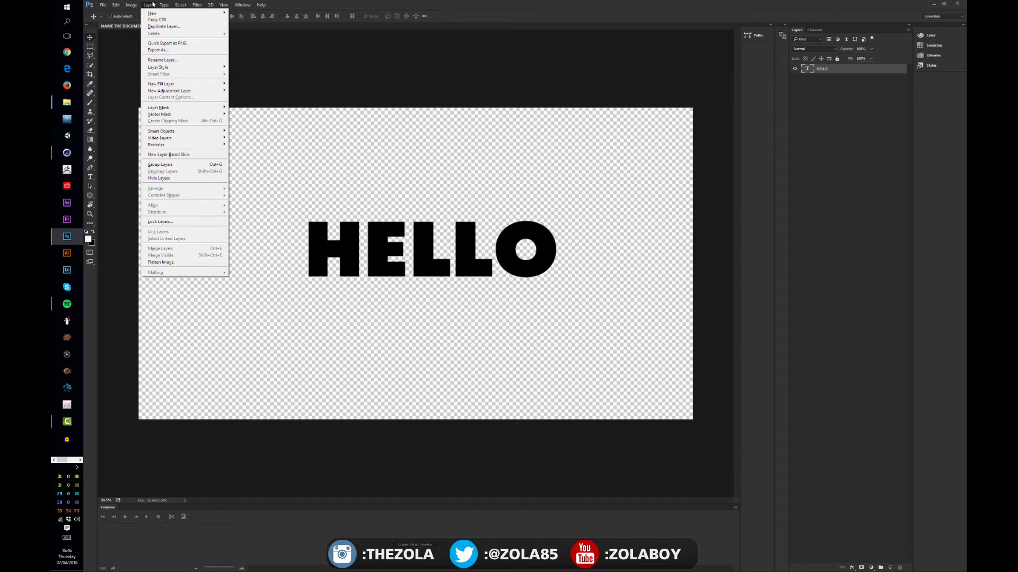
pyautogui.click(286, 61)
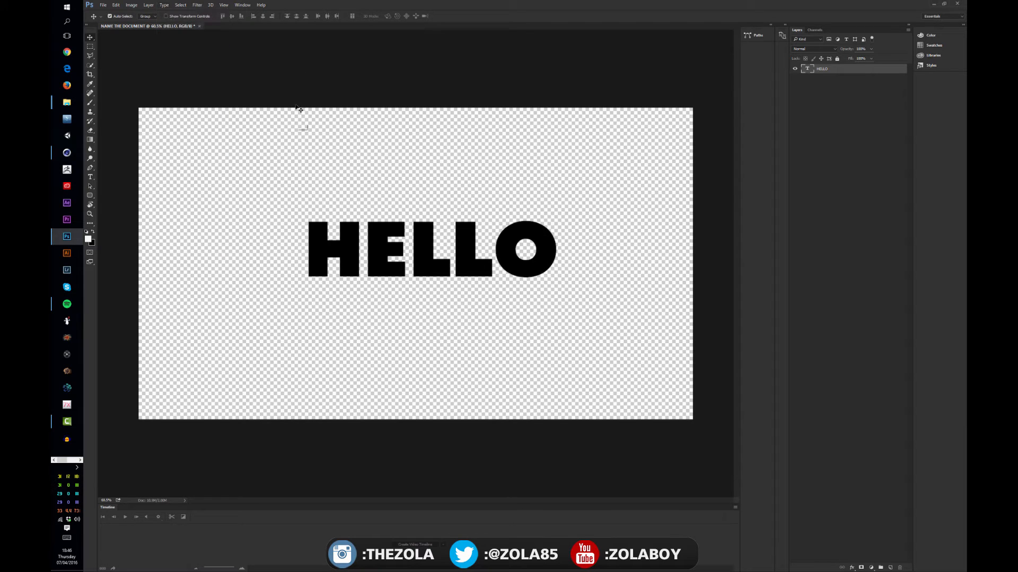
pyautogui.hotkey('ctrl', 'alt', 'c')
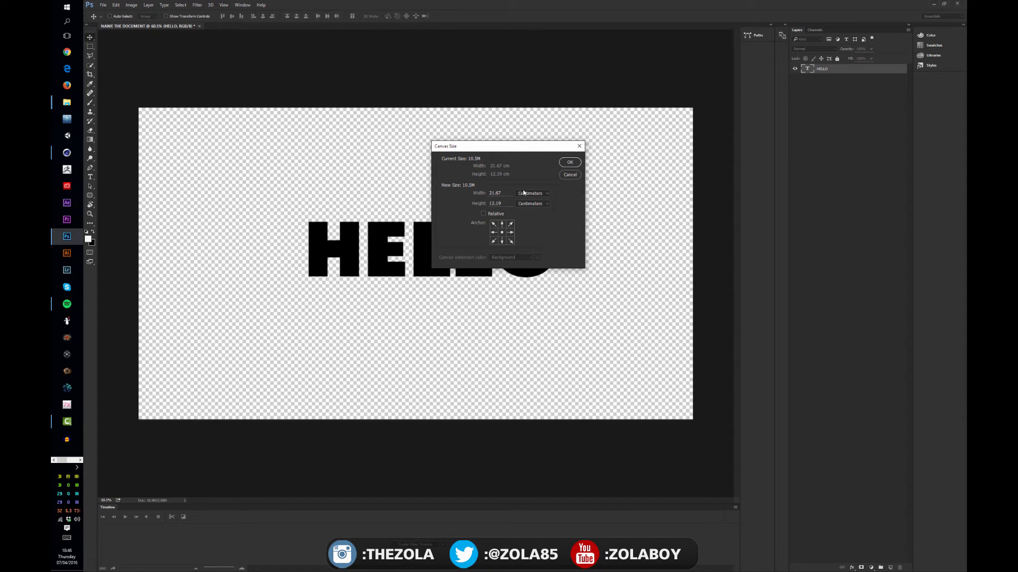
pyautogui.moveTo(519, 147); pyautogui.dragTo(508, 226)
pyautogui.press('Return')
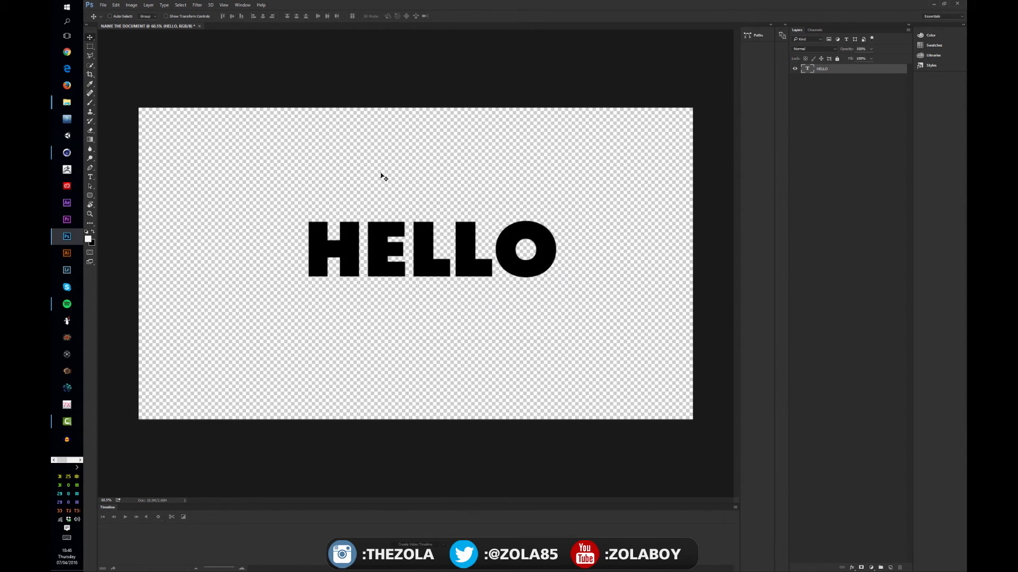
# Step: Add a second text layer reading CMD+ALT + C above the HELLO text
pyautogui.press('t')
pyautogui.click(326, 146)
pyautogui.write('C')
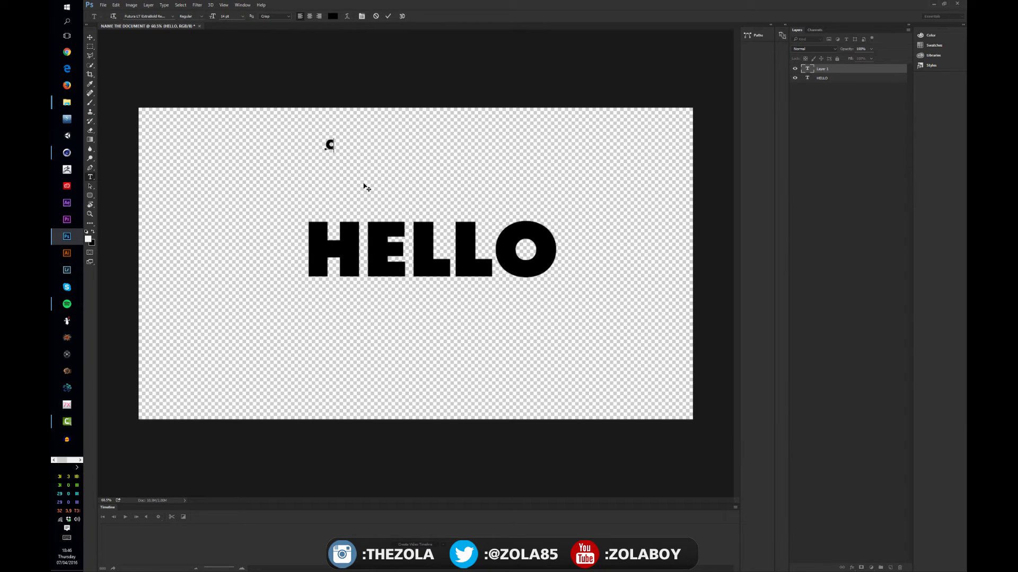
pyautogui.write('MD+ALT + C')
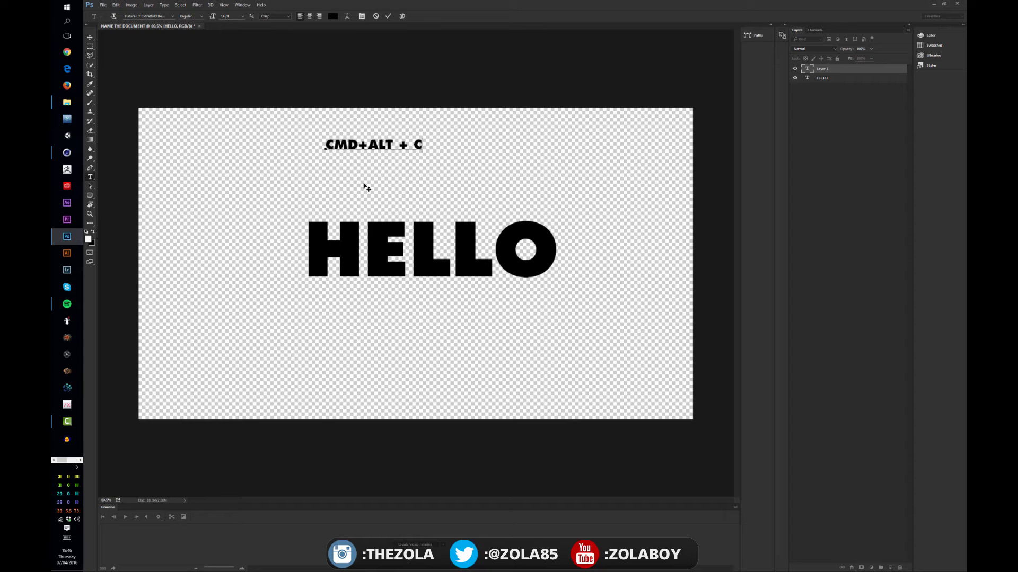
pyautogui.hotkey('ctrl', 'Return')
pyautogui.press('v')
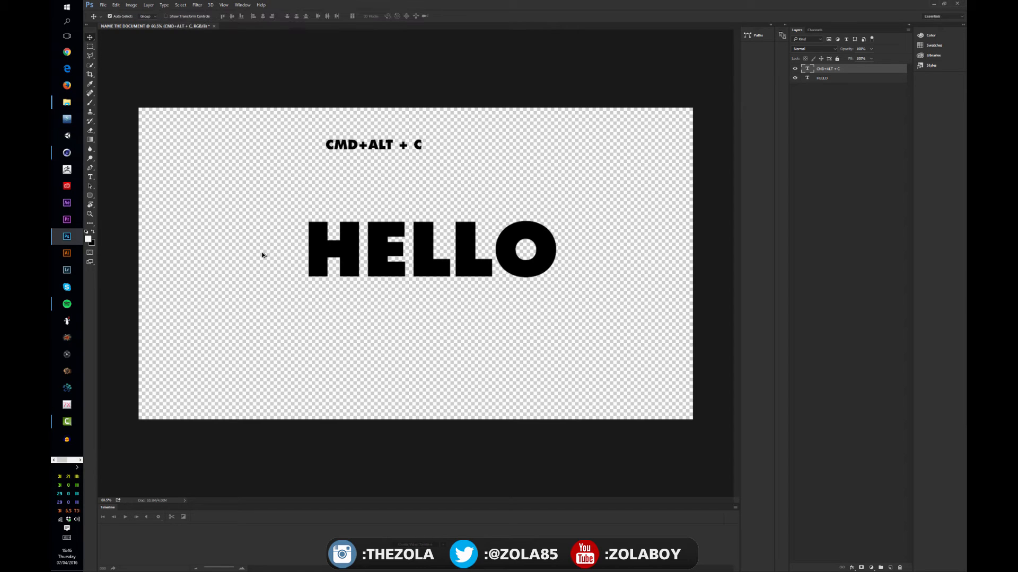
# Step: Increase the canvas height to 16.93 cm, keeping the centre anchor
pyautogui.hotkey('ctrl', 'alt', 'c')
pyautogui.moveTo(472, 214); pyautogui.dragTo(487, 181)
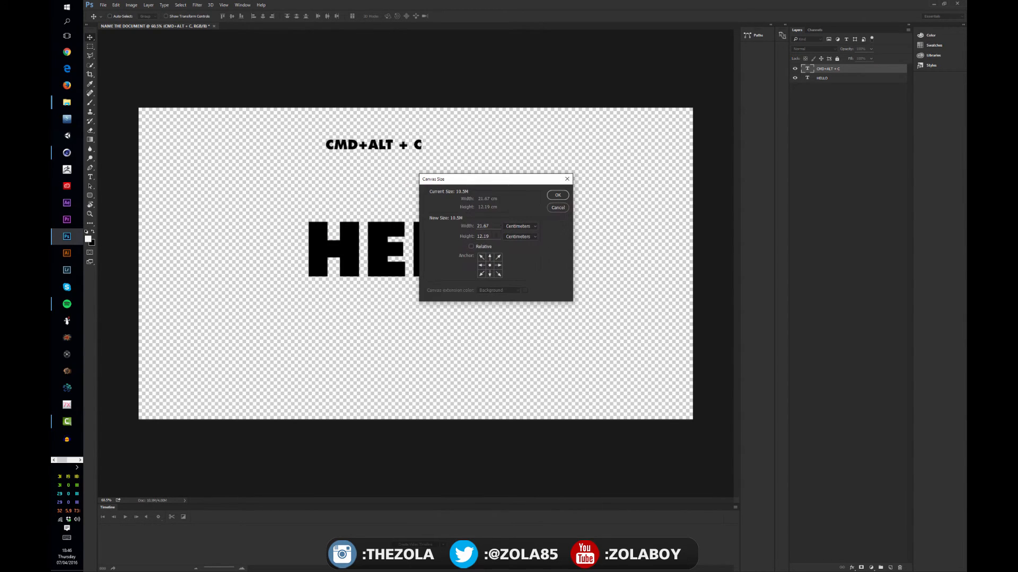
pyautogui.click(517, 227)
pyautogui.click(507, 229)
pyautogui.moveTo(493, 227); pyautogui.dragTo(453, 237)
pyautogui.write('2000')
pyautogui.click(559, 200)
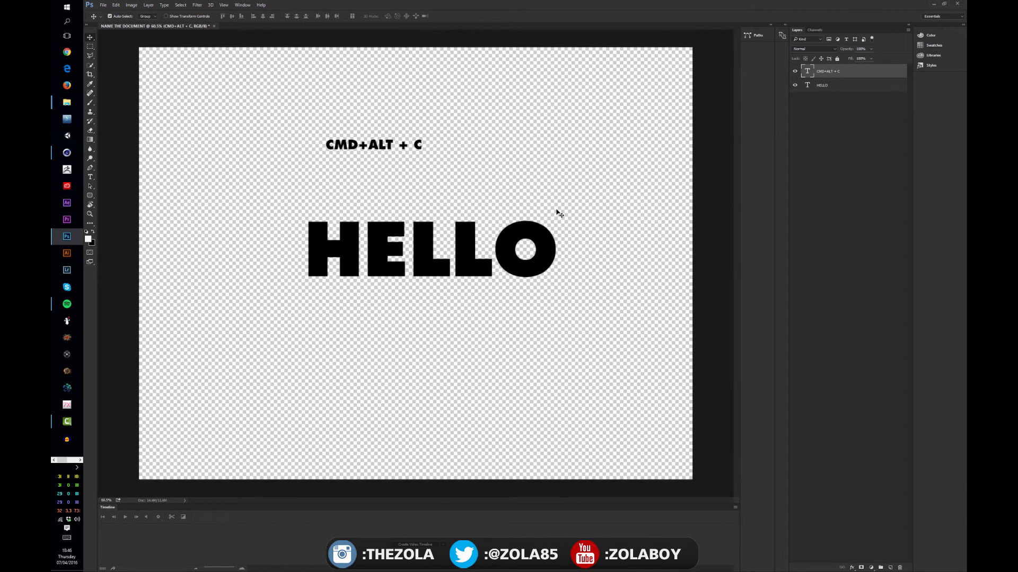
# Step: Increase the canvas height to match its 21.67 cm width so the canvas is square
pyautogui.hotkey('ctrl', '-')
pyautogui.hotkey('ctrl', '-')
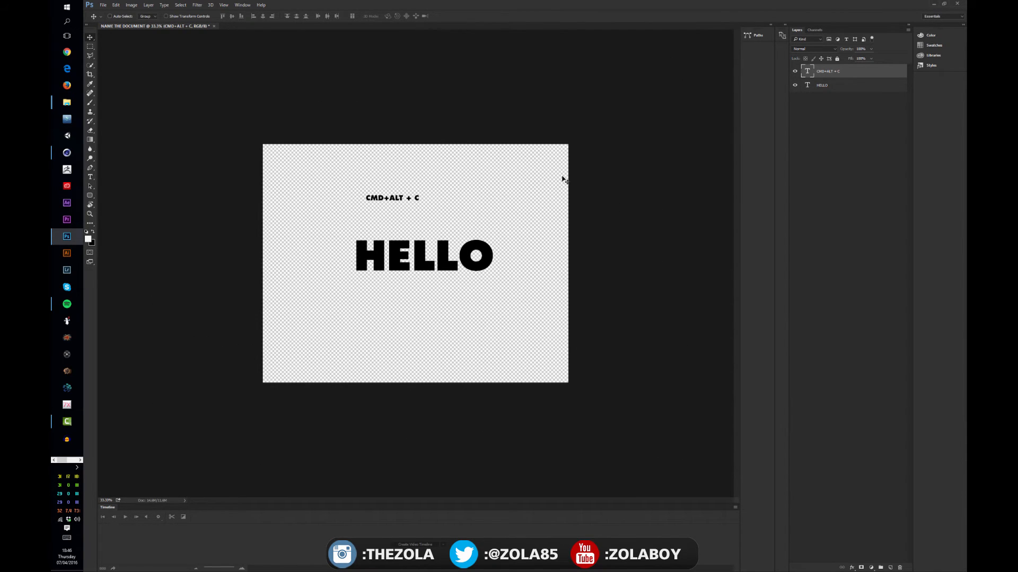
pyautogui.hotkey('ctrl', 'alt', 'c')
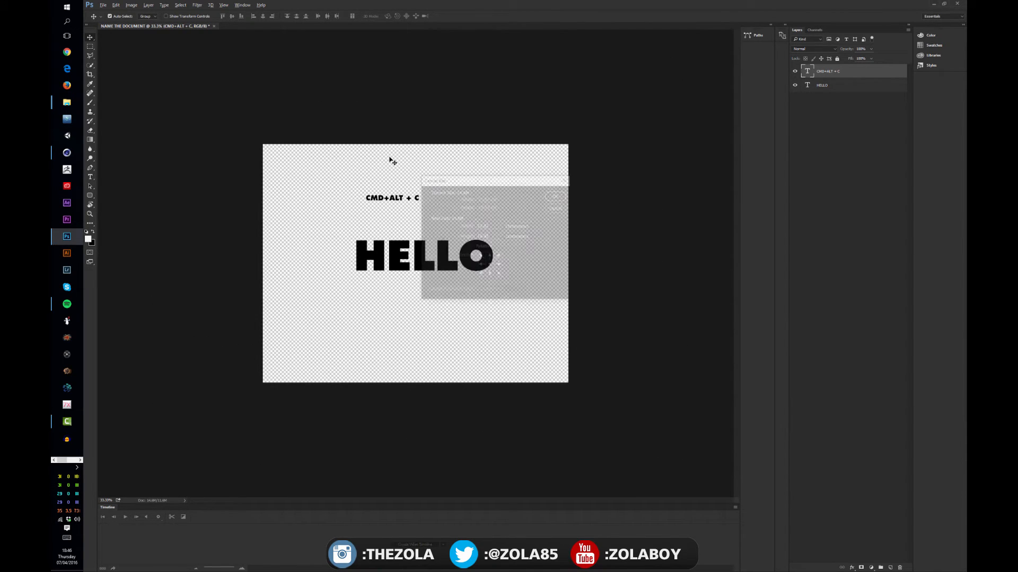
pyautogui.doubleClick(497, 235)
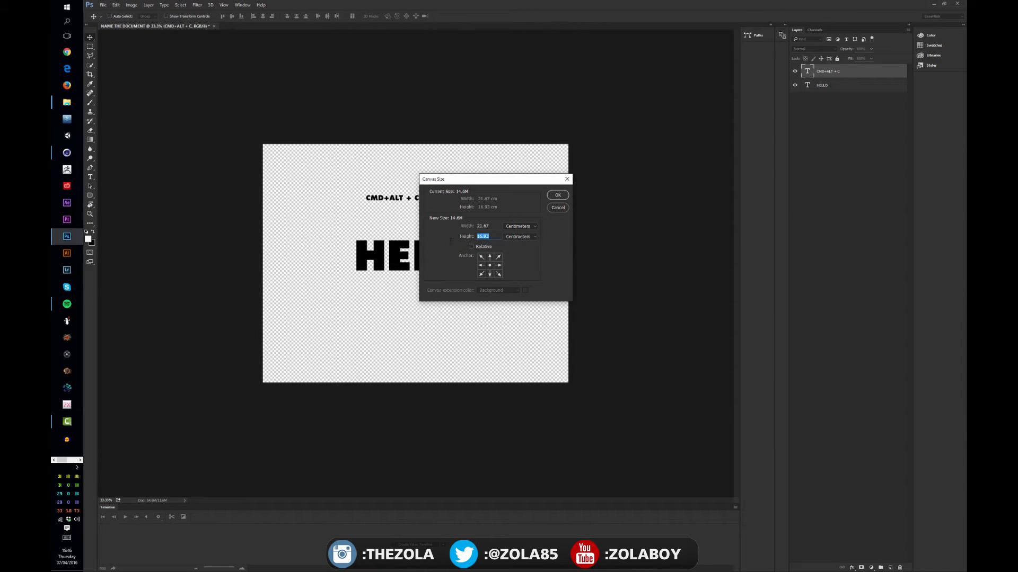
pyautogui.write('21.67')
pyautogui.click(557, 195)
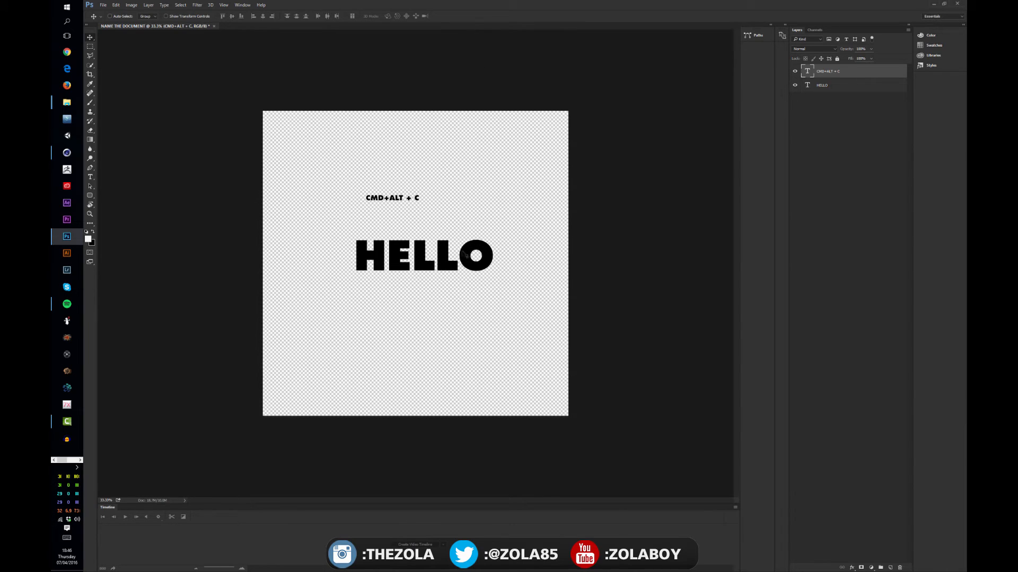
# Step: Review the settings offered for a new document and cancel without creating one
pyautogui.click(103, 5)
pyautogui.click(113, 13)
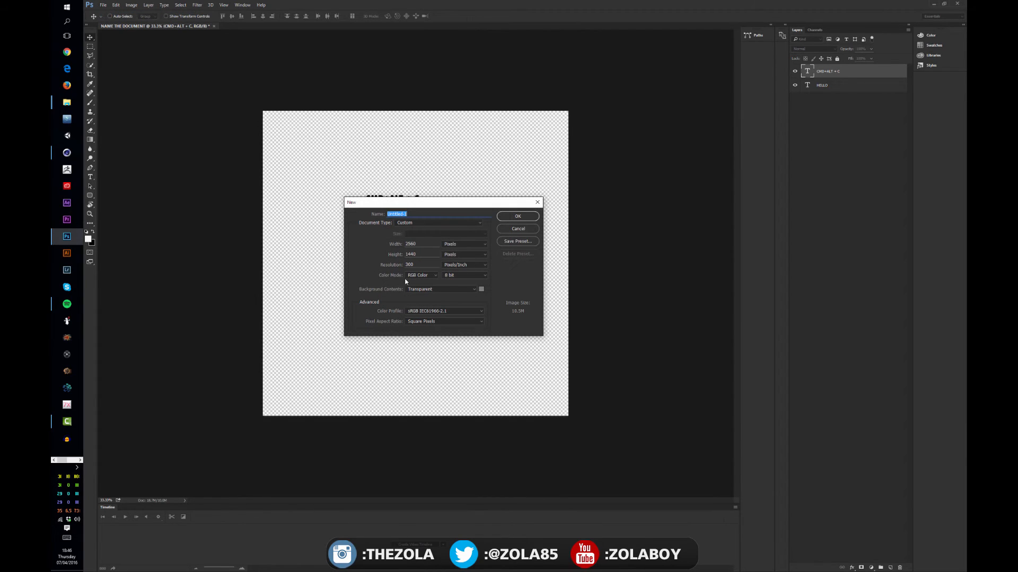
pyautogui.click(518, 229)
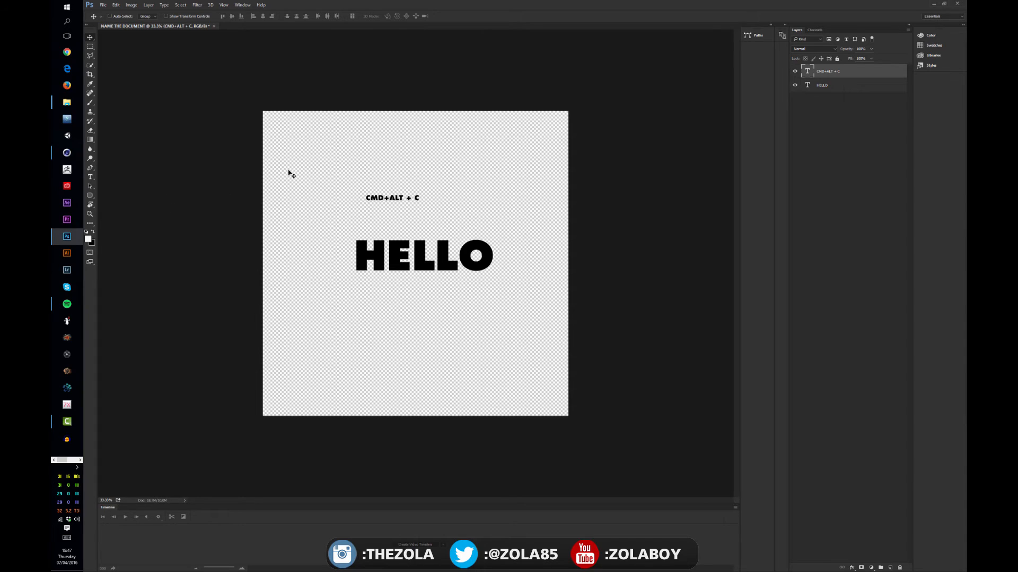
# Step: Try switching between the Brush, Move, Crop and Quick Selection tools
pyautogui.hotkey('alt', 'Tab')
pyautogui.press('b')
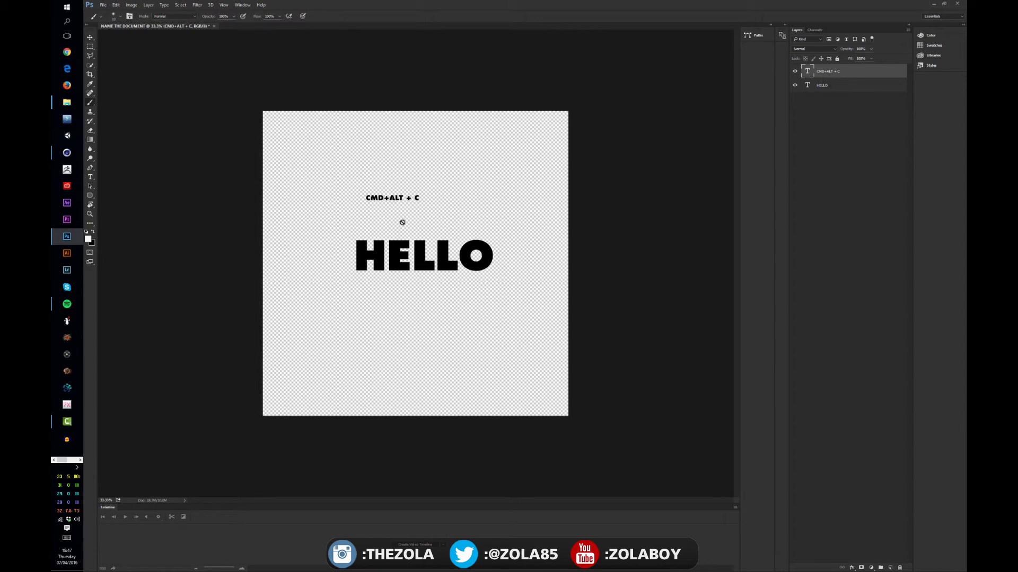
pyautogui.press('v')
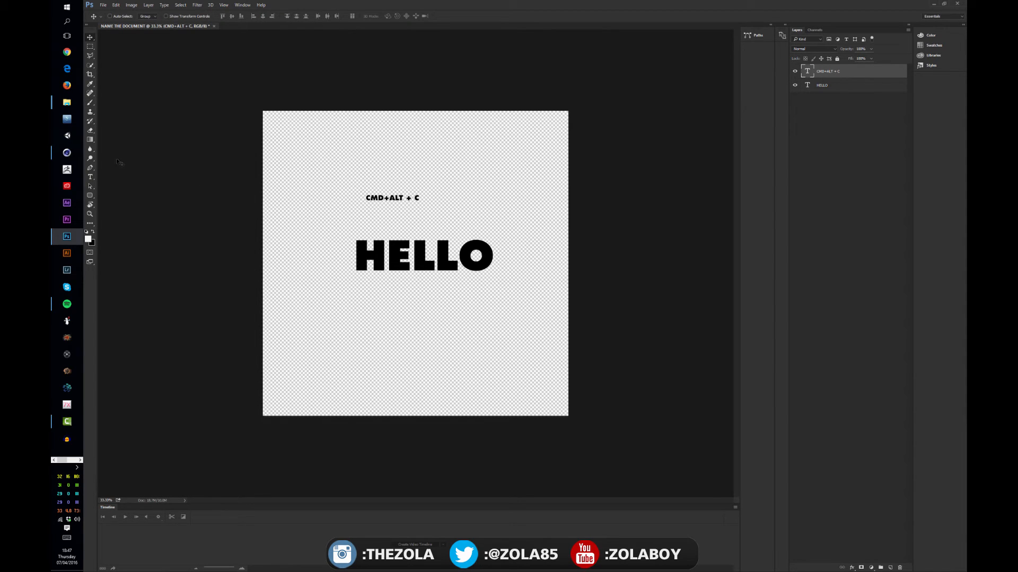
pyautogui.click(97, 77)
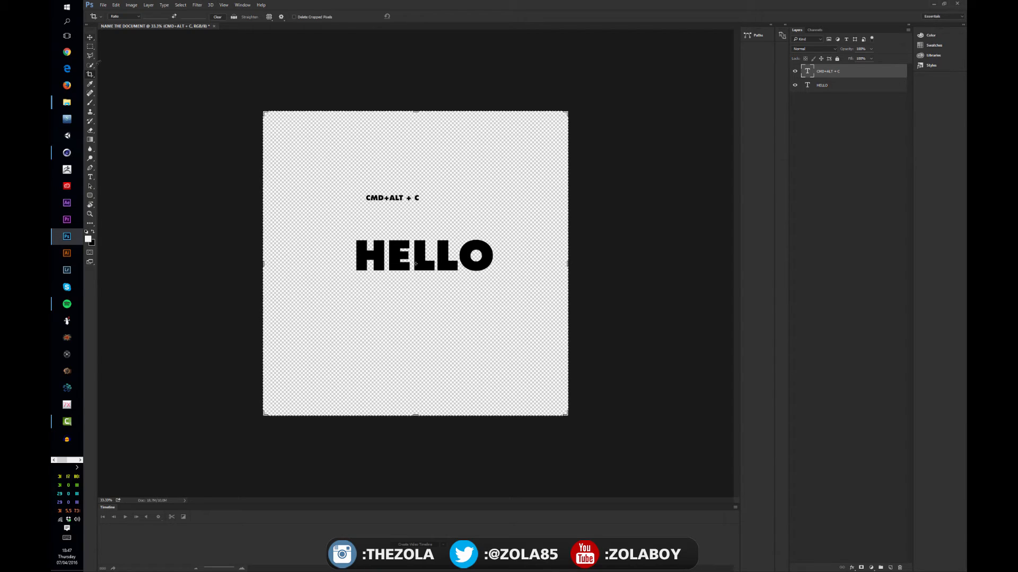
pyautogui.press('v')
pyautogui.click(95, 77)
pyautogui.press('w')
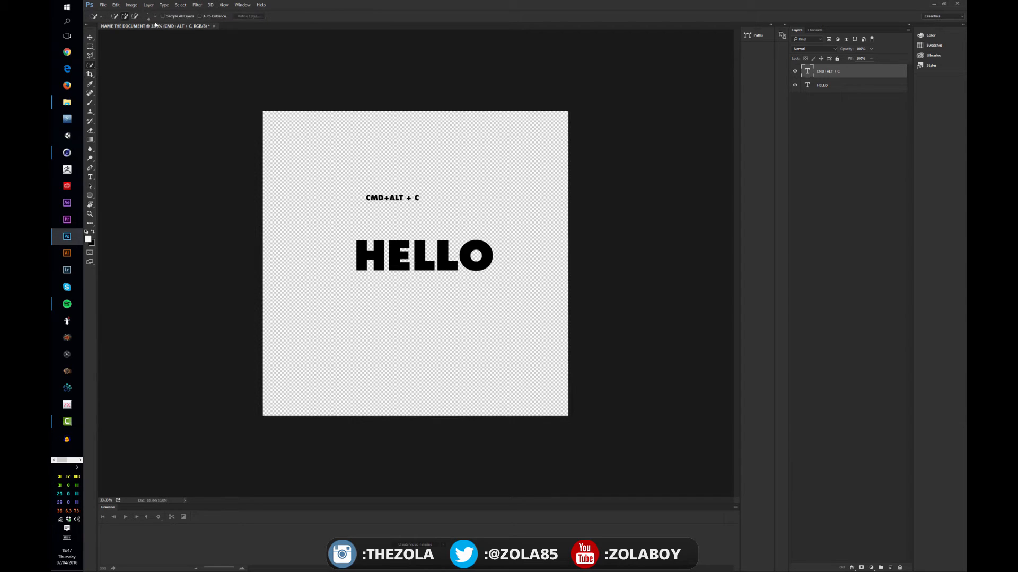
# Step: Step through the tools in order from Move to Eraser to examine each one's options
pyautogui.click(92, 39)
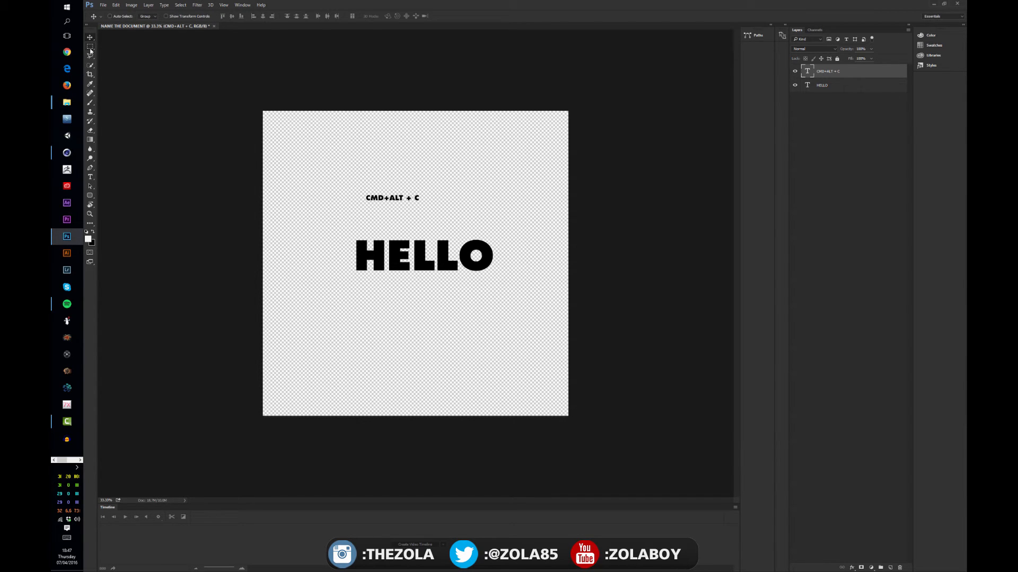
pyautogui.click(91, 49)
pyautogui.click(90, 57)
pyautogui.click(91, 66)
pyautogui.click(91, 75)
pyautogui.click(92, 83)
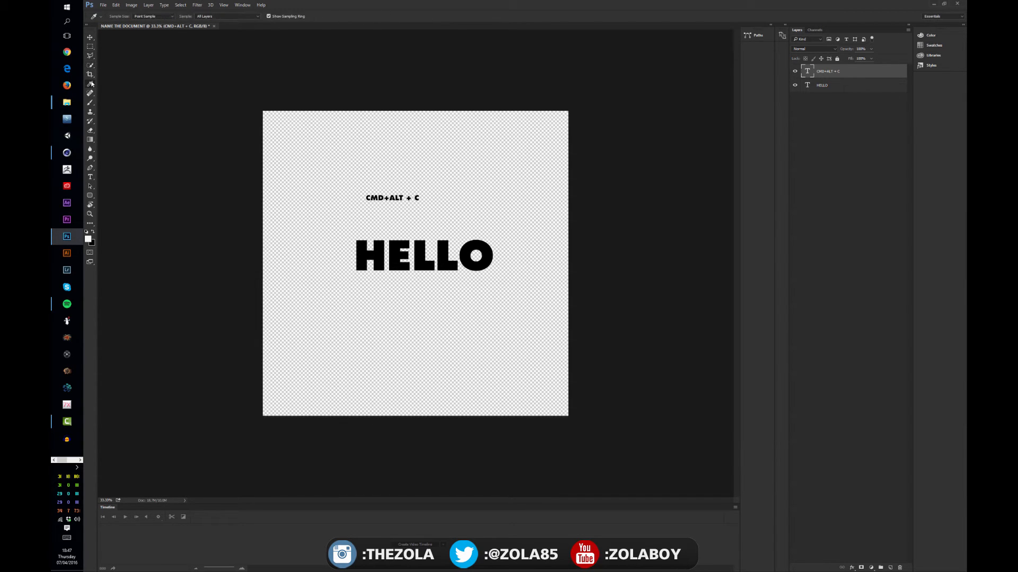
pyautogui.click(91, 93)
pyautogui.click(91, 102)
pyautogui.click(91, 112)
pyautogui.click(91, 121)
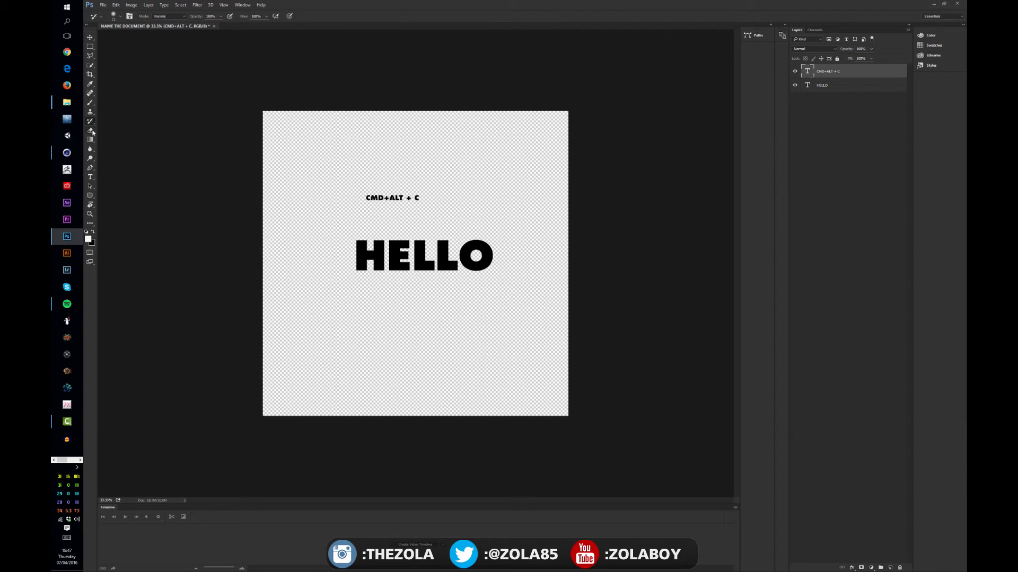
pyautogui.click(91, 131)
# Step: Try rotating the whole canvas slightly with the Crop tool
pyautogui.click(91, 75)
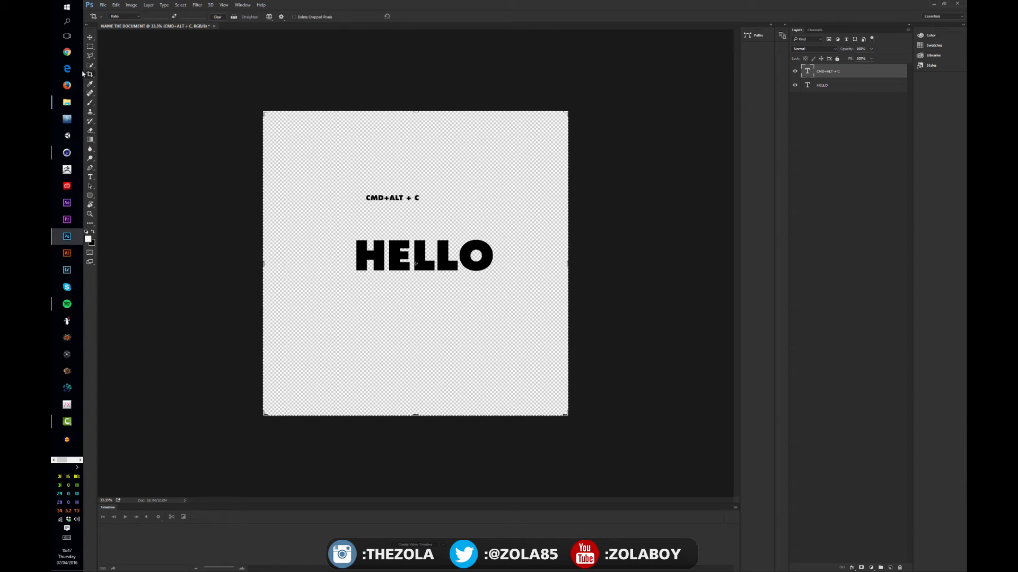
pyautogui.rightClick(91, 76)
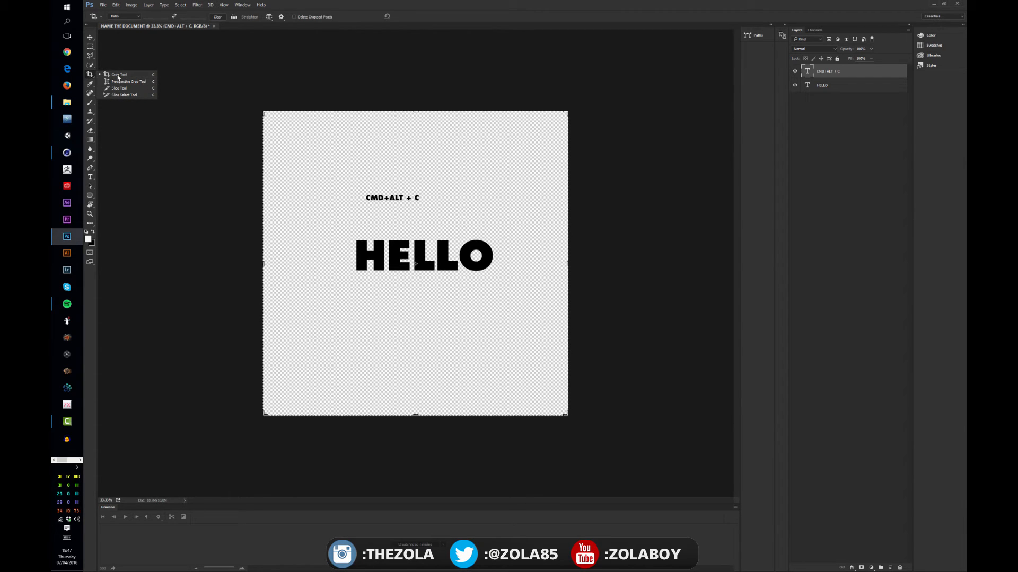
pyautogui.click(118, 74)
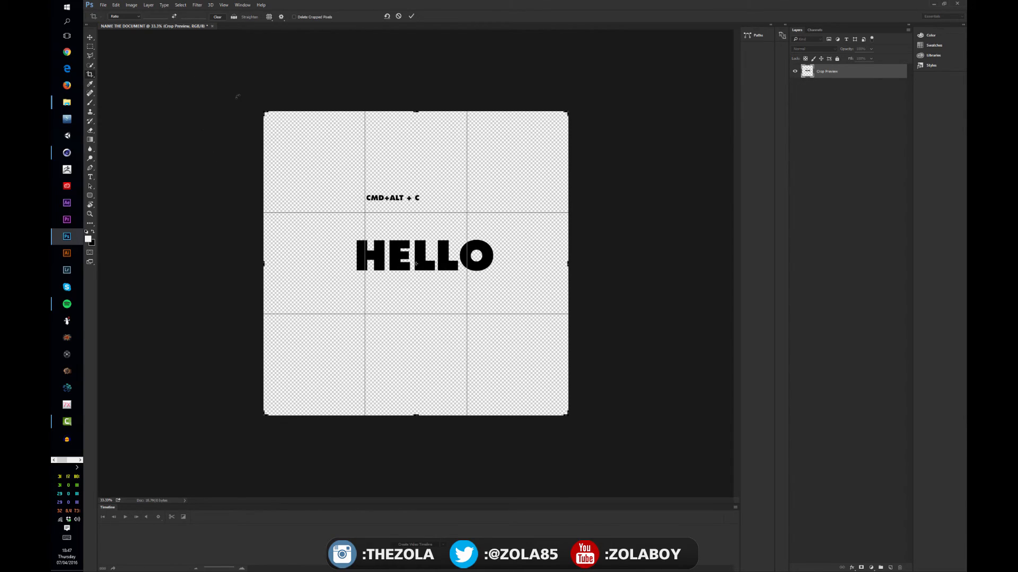
pyautogui.moveTo(239, 98); pyautogui.dragTo(245, 127)
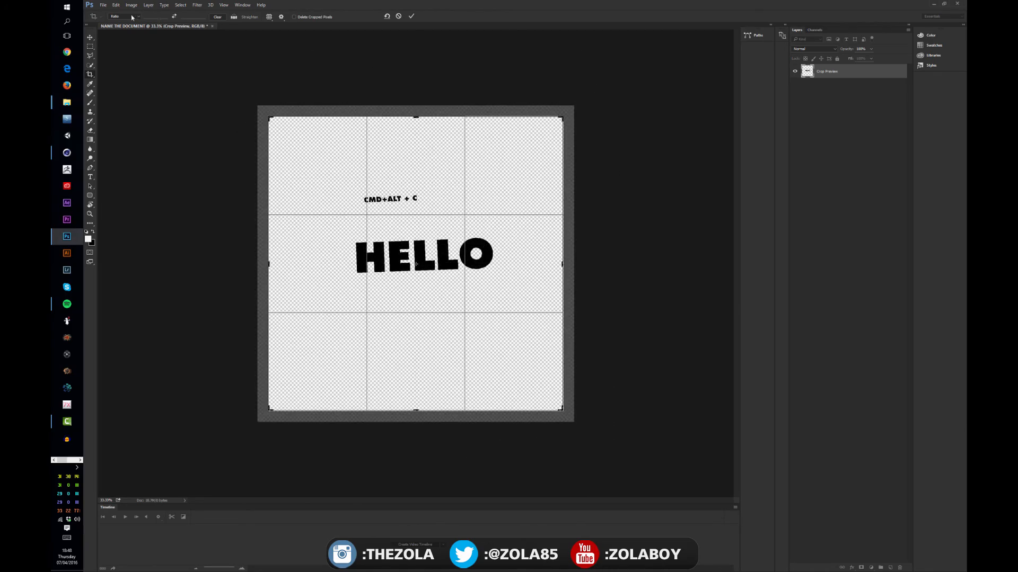
# Step: Try constraining the crop to a 16 : 9 ratio and to a custom 20 : 1 ratio
pyautogui.click(134, 17)
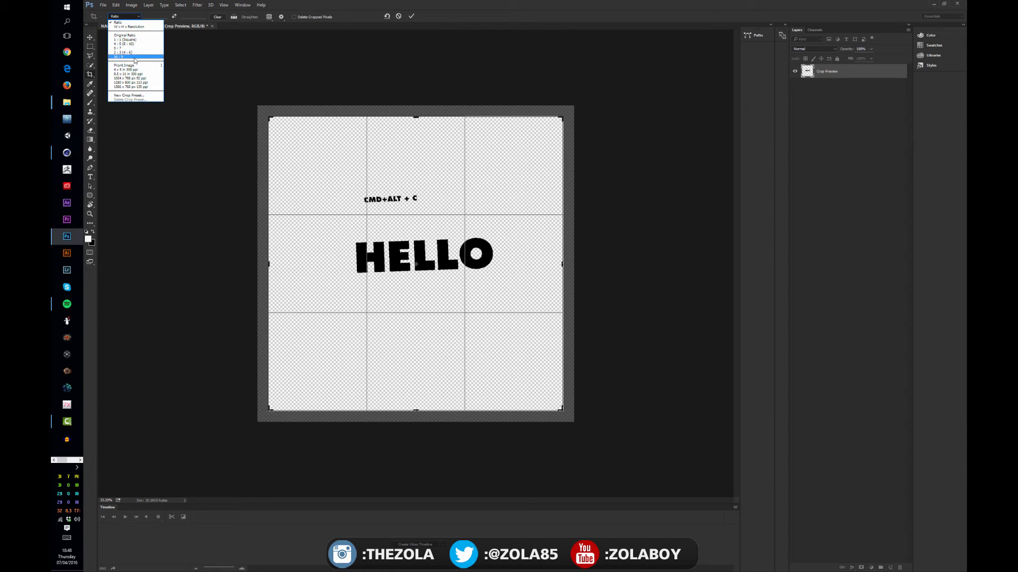
pyautogui.click(133, 57)
pyautogui.click(125, 16)
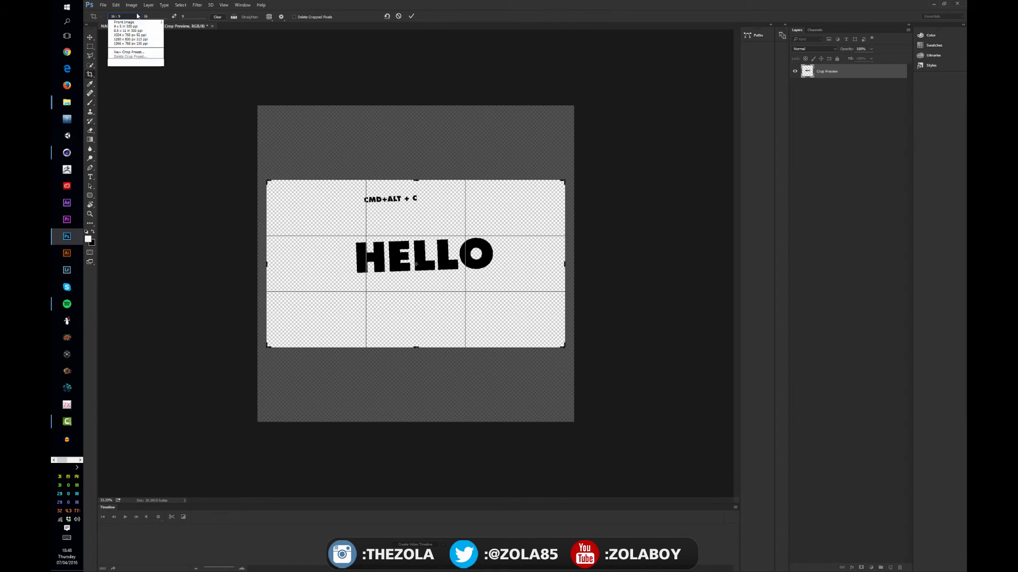
pyautogui.click(135, 23)
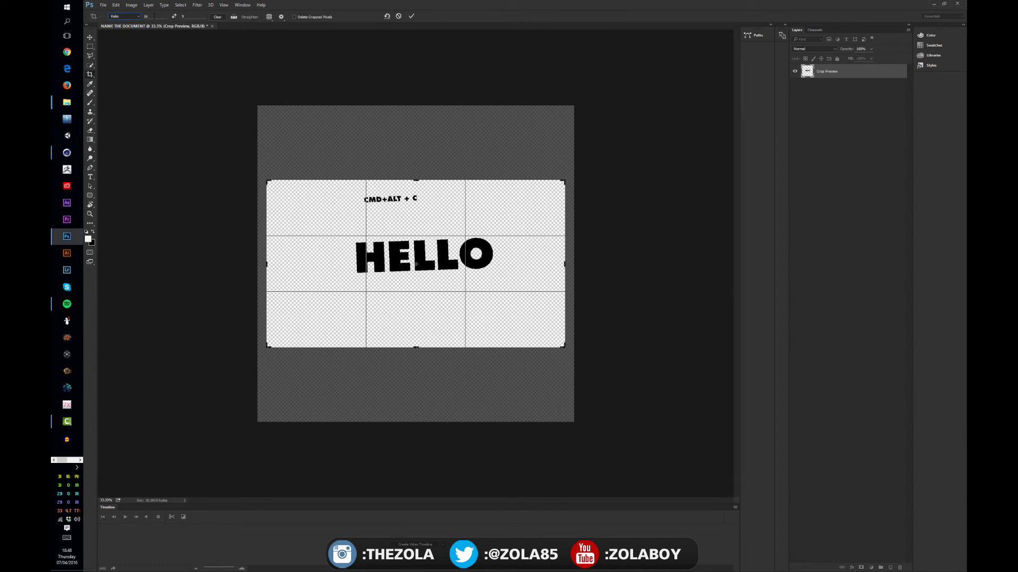
pyautogui.write('20')
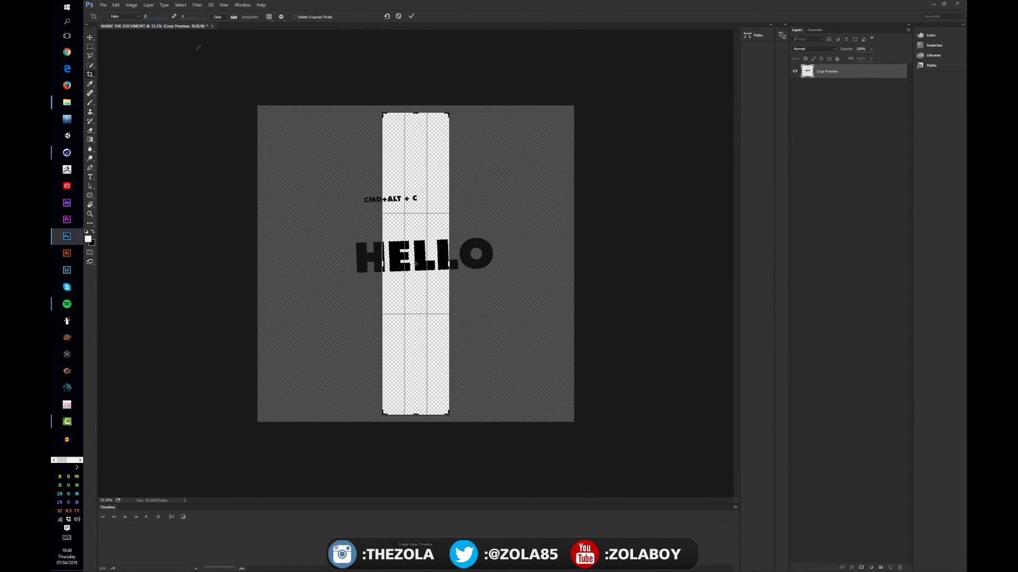
pyautogui.press('Tab')
pyautogui.write('1')
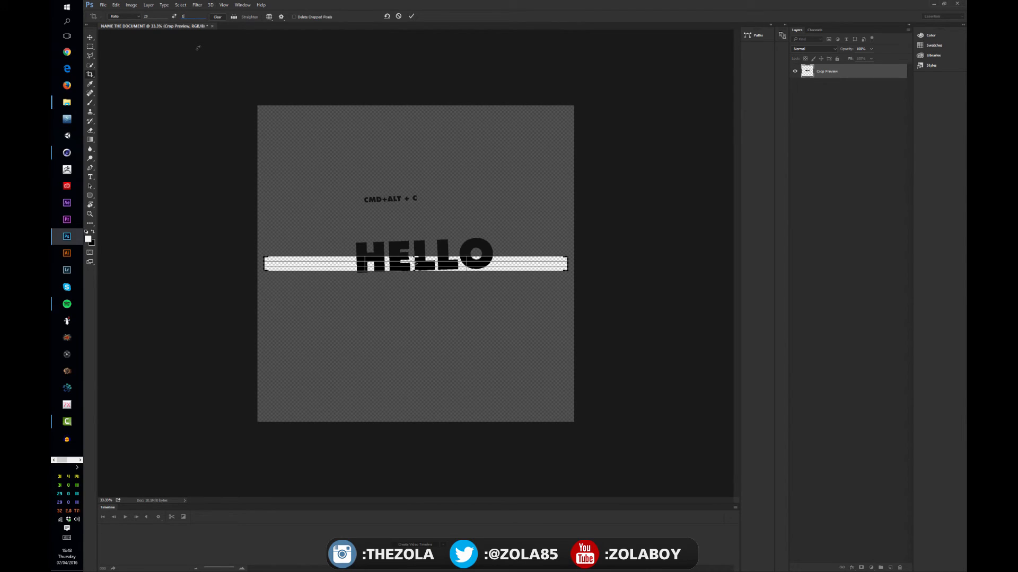
# Step: Switch the crop preset to W x H x Resolution and cancel the pending crop
pyautogui.click(132, 17)
pyautogui.click(132, 32)
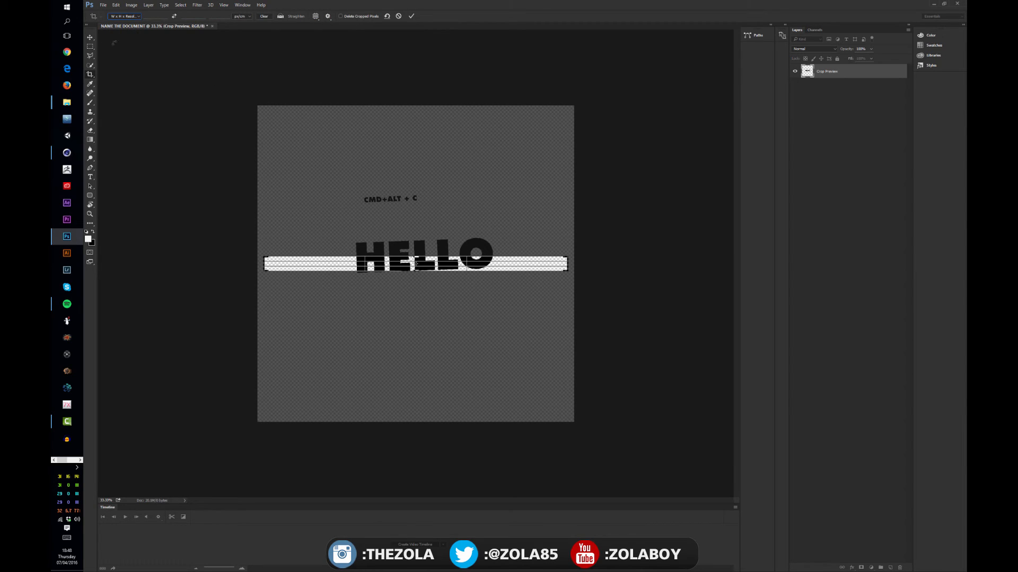
pyautogui.click(91, 65)
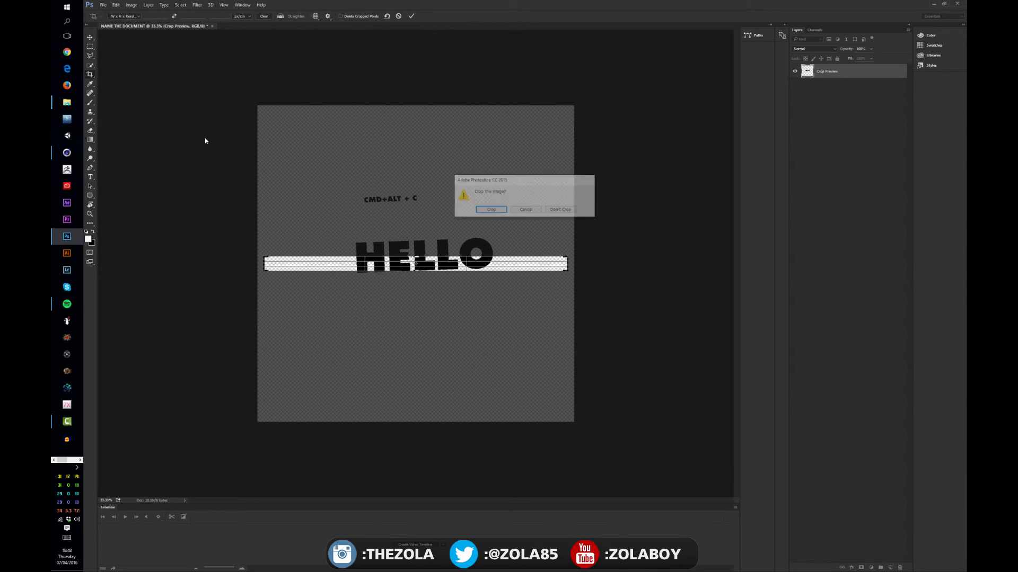
pyautogui.click(526, 211)
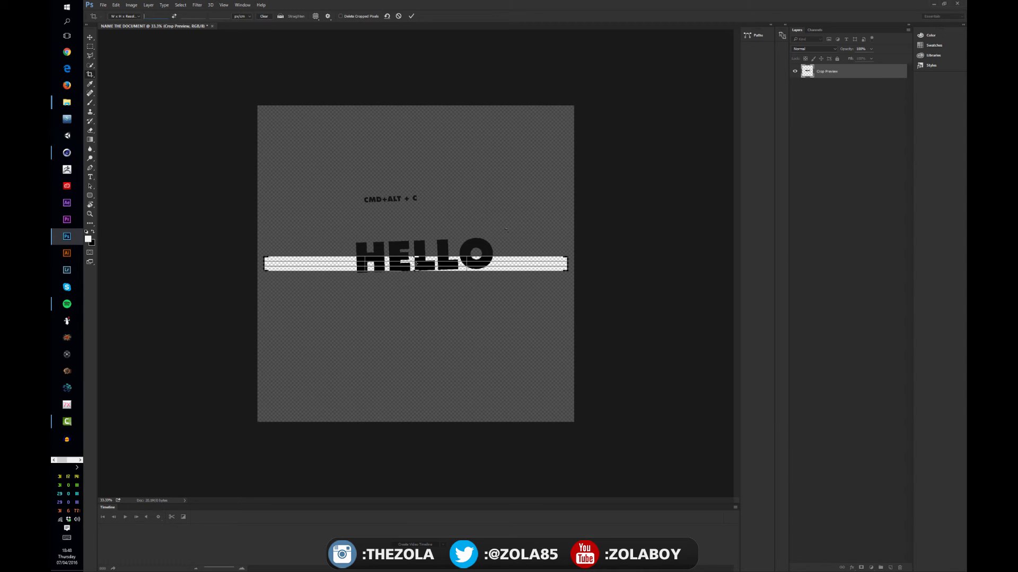
pyautogui.press('Escape')
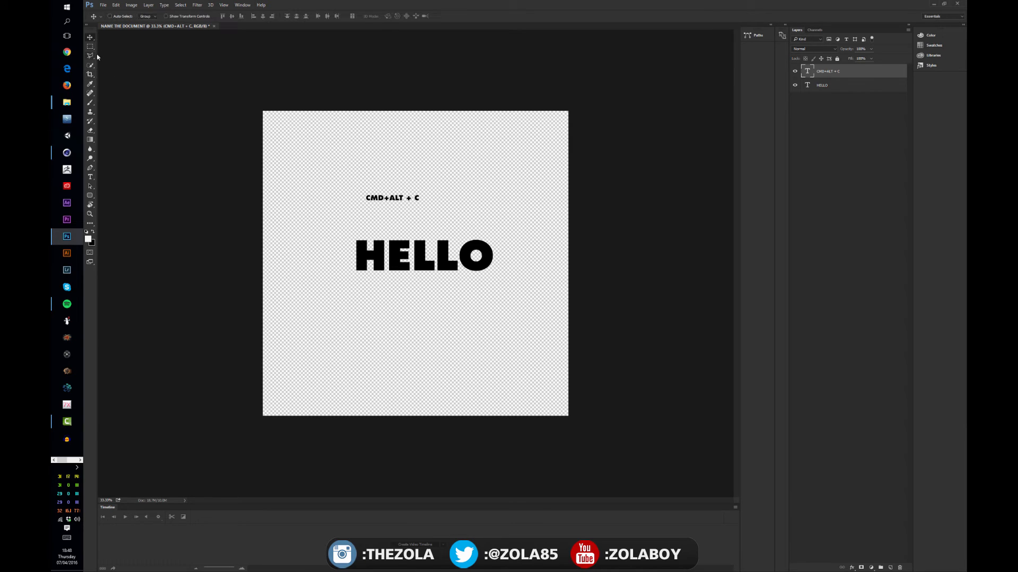
# Step: Crop the canvas closely around the CMD+ALT + C and HELLO texts and return to the Move tool
pyautogui.click(90, 75)
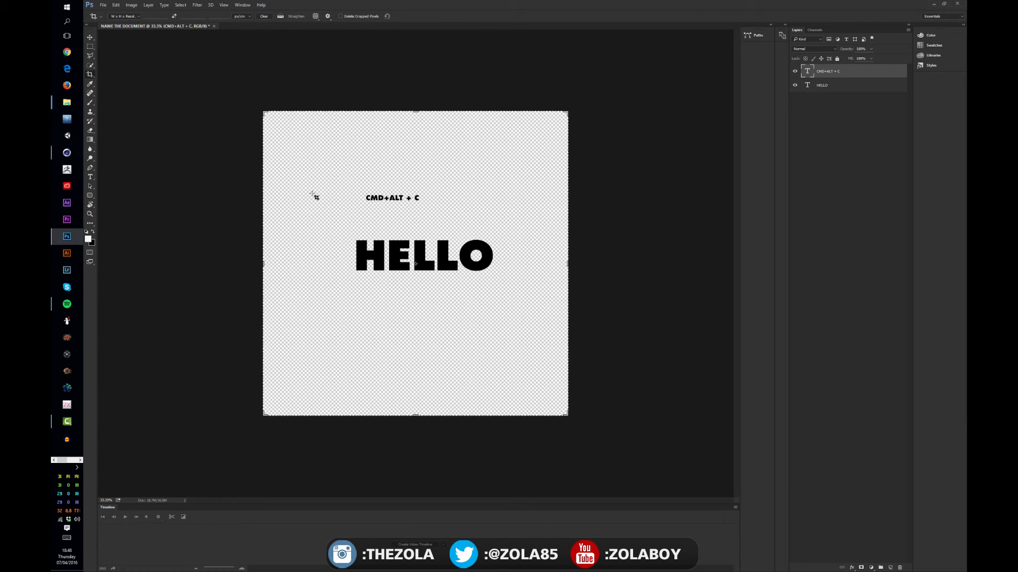
pyautogui.moveTo(310, 189); pyautogui.dragTo(478, 288)
pyautogui.moveTo(504, 293); pyautogui.dragTo(477, 258)
pyautogui.moveTo(503, 283); pyautogui.dragTo(503, 284)
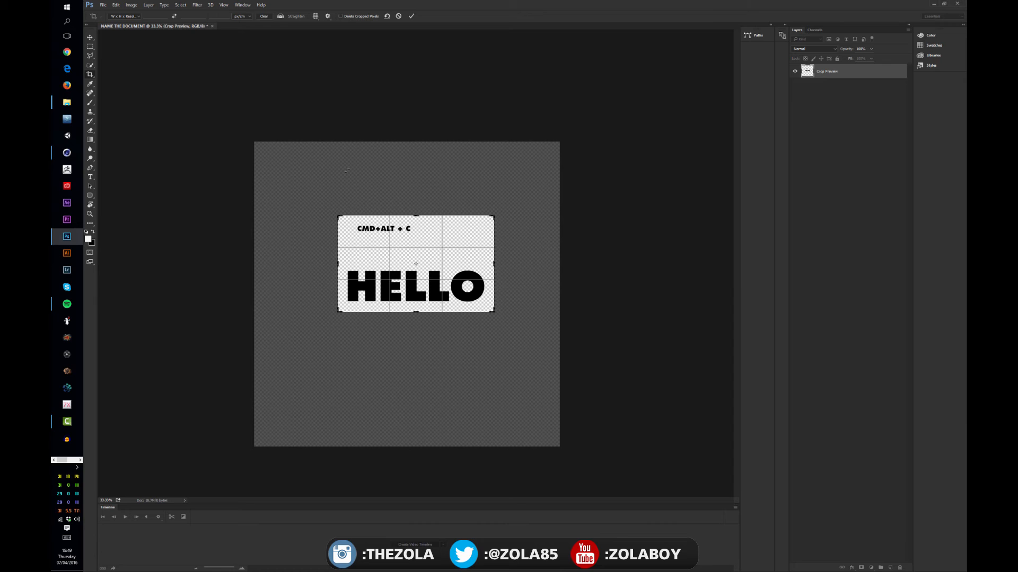
pyautogui.press('Return')
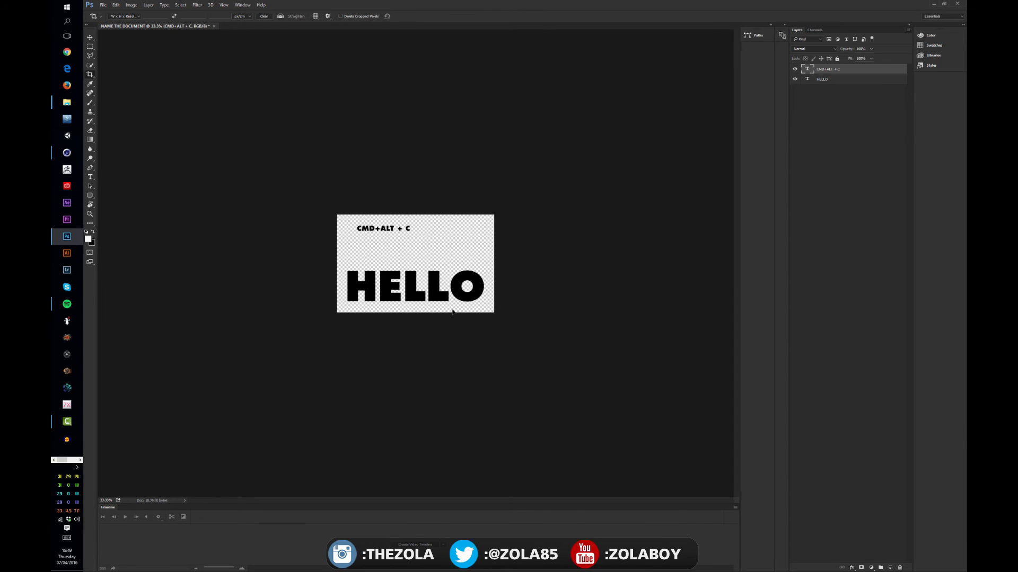
pyautogui.press('v')
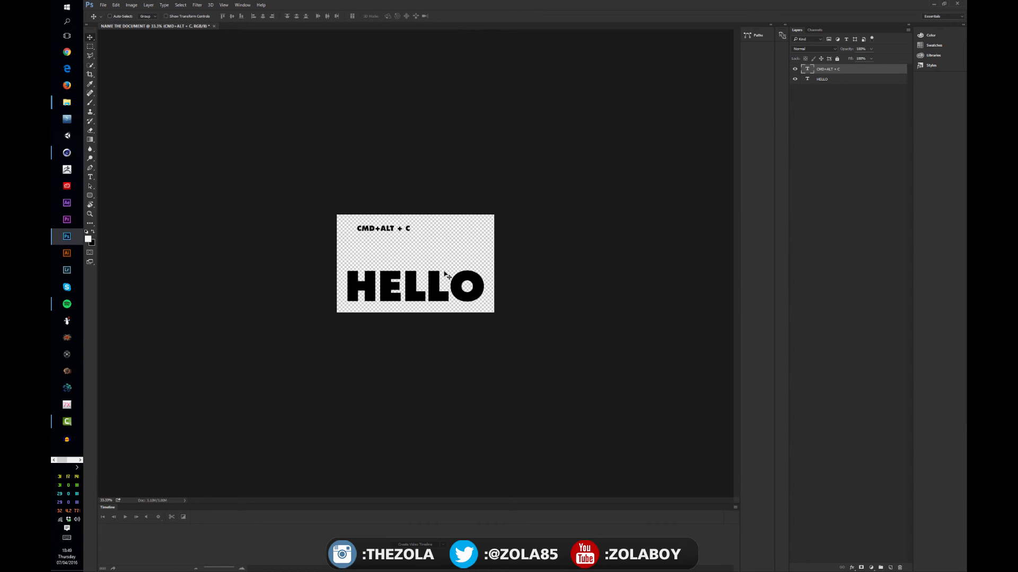
# Step: Enlarge the canvas on all four sides with the Crop tool, leaving wide transparent margins around both texts
pyautogui.press('c')
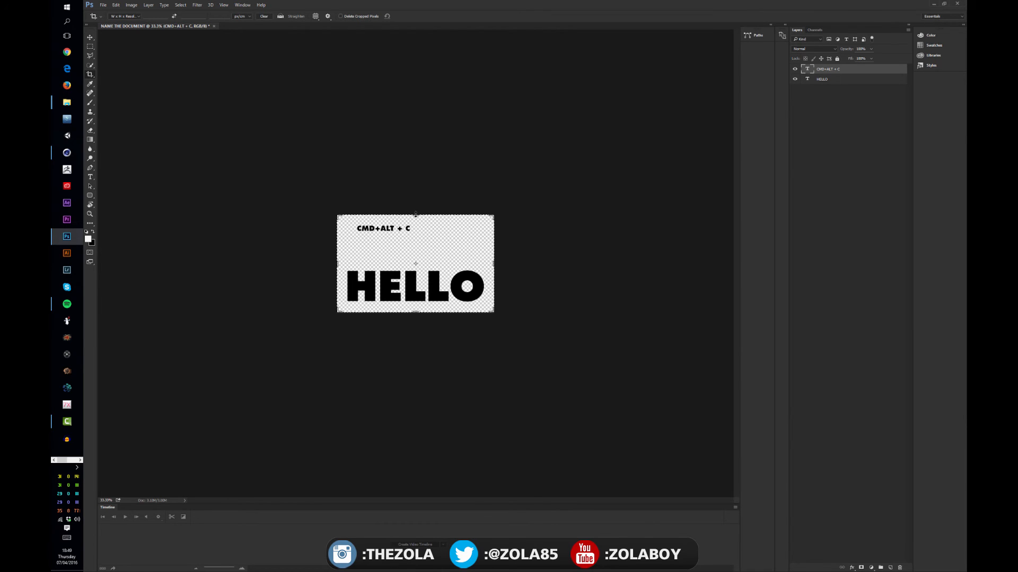
pyautogui.moveTo(415, 215); pyautogui.dragTo(416, 170)
pyautogui.moveTo(416, 352); pyautogui.dragTo(422, 411)
pyautogui.moveTo(338, 263); pyautogui.dragTo(279, 263)
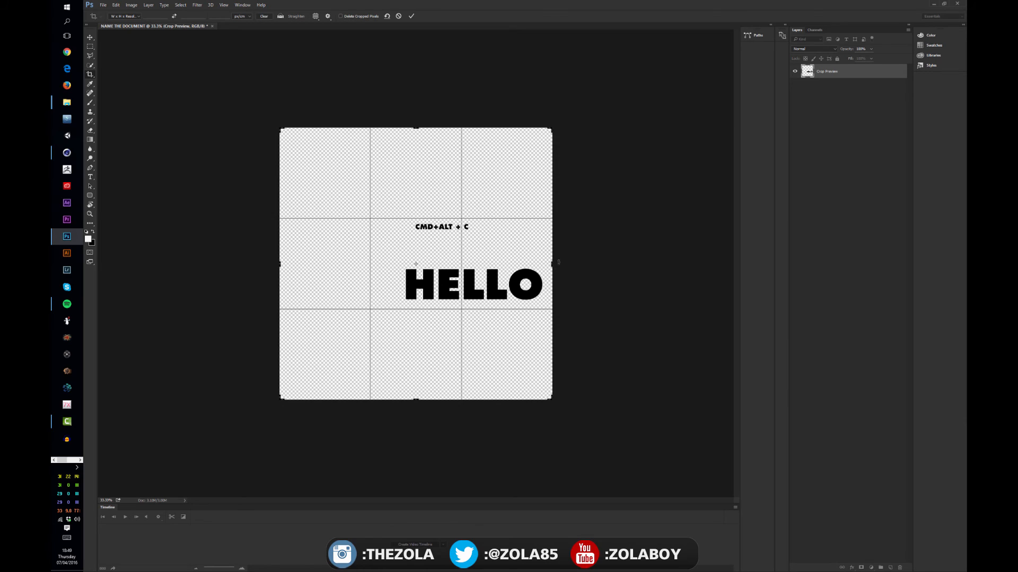
pyautogui.moveTo(552, 264); pyautogui.dragTo(621, 264)
pyautogui.press('Return')
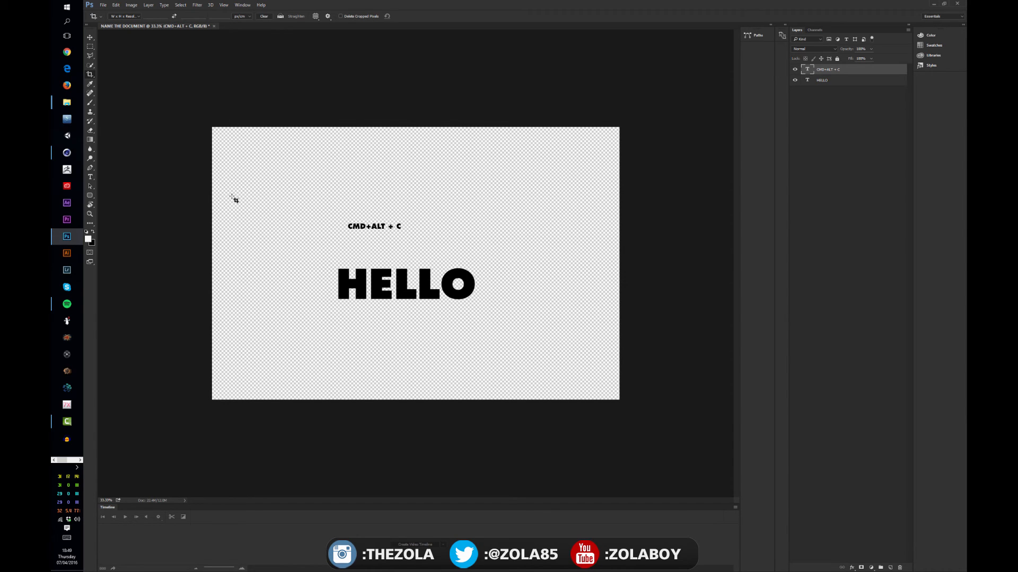
# Step: Crop the canvas around both texts and rotate the crop so the texts are tilted and nearly upside down
pyautogui.moveTo(295, 189); pyautogui.dragTo(511, 326)
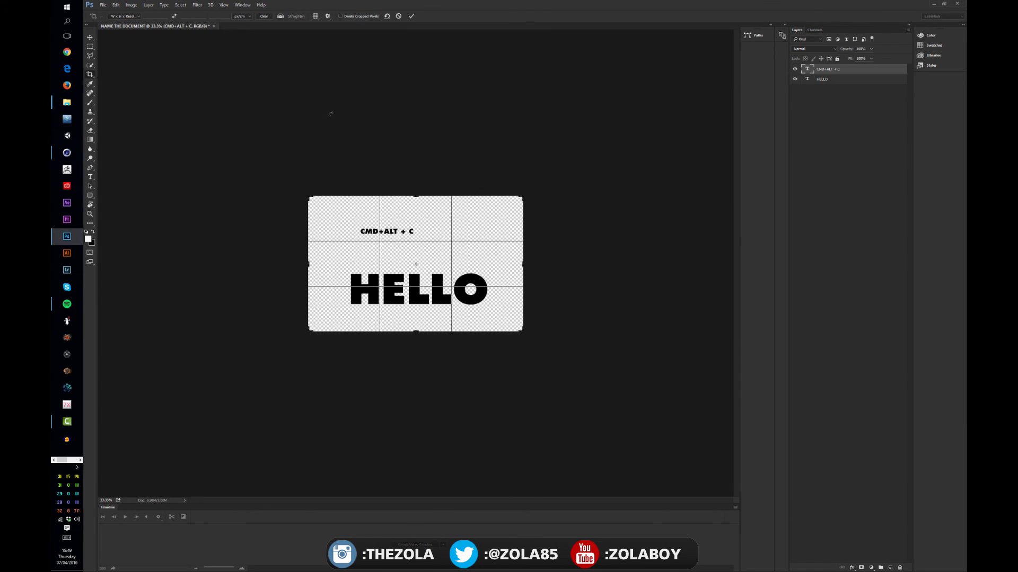
pyautogui.moveTo(322, 183)
pyautogui.mouseDown()
pyautogui.moveTo(358, 246)
pyautogui.moveTo(317, 191)
pyautogui.mouseUp()
pyautogui.press('Return')
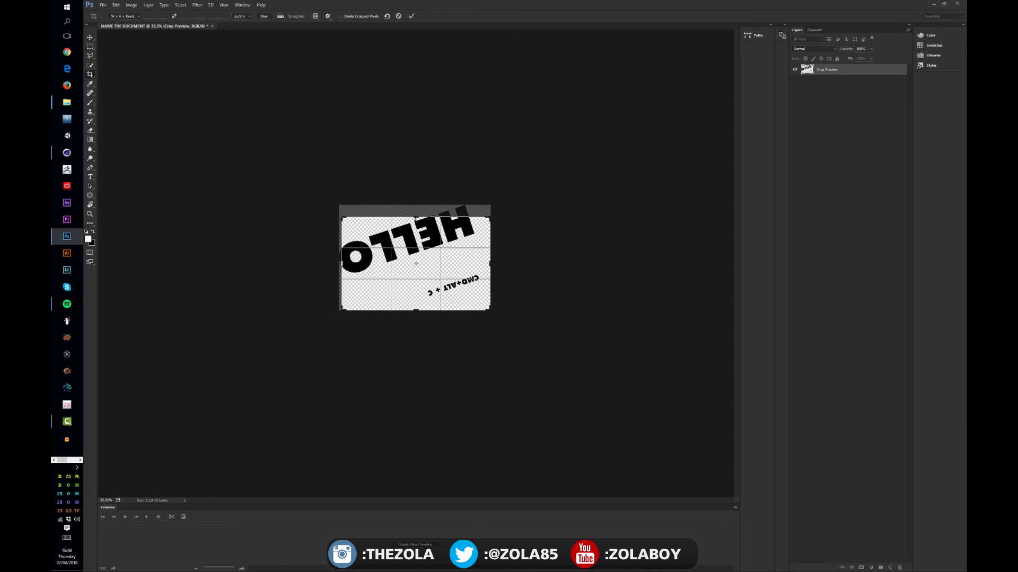
# Step: Extend the crop on all sides so the rotated texts have wide transparent margins again
pyautogui.moveTo(416, 217); pyautogui.dragTo(415, 125)
pyautogui.moveTo(490, 265); pyautogui.dragTo(588, 265)
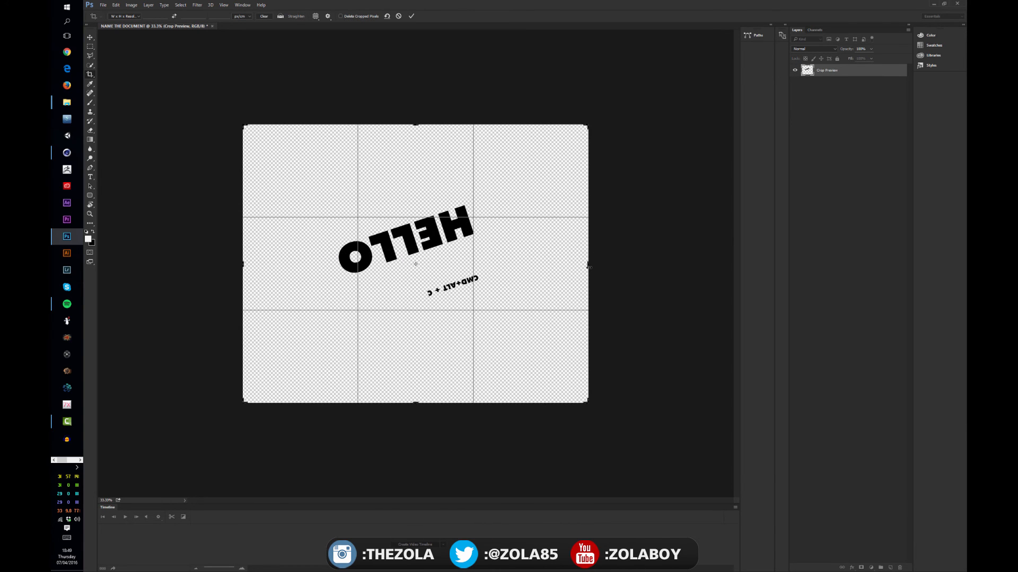
pyautogui.press('Return')
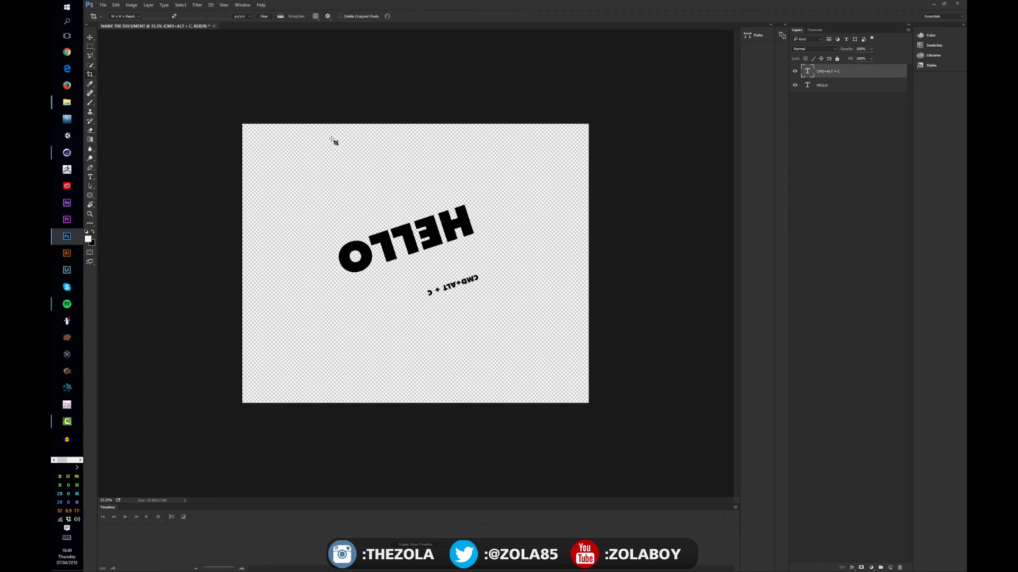
# Step: Enable Delete Cropped Pixels and crop the canvas through the rotated word HELLO, cutting off its left part
pyautogui.moveTo(290, 173); pyautogui.dragTo(540, 346)
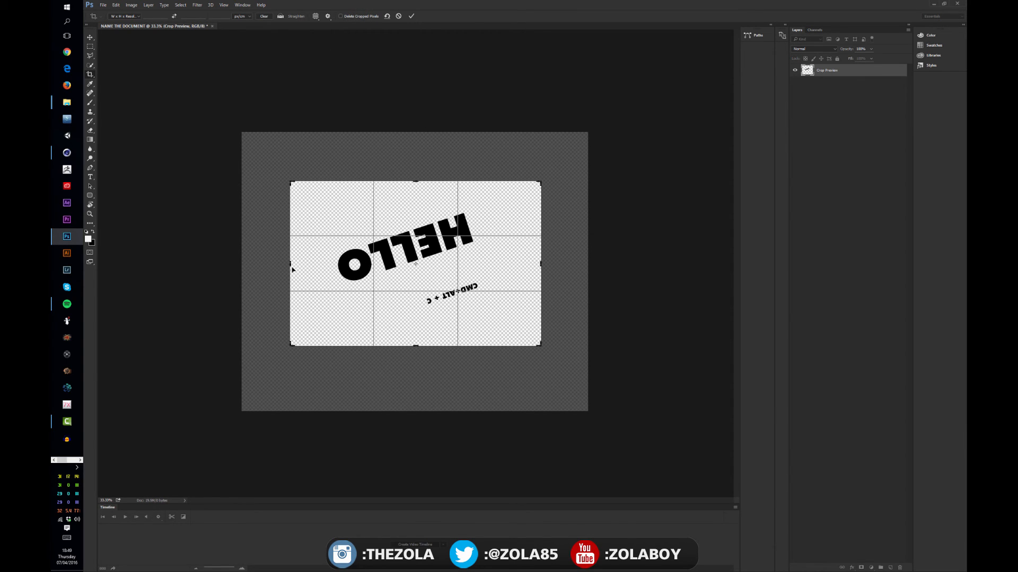
pyautogui.moveTo(292, 269); pyautogui.dragTo(347, 265)
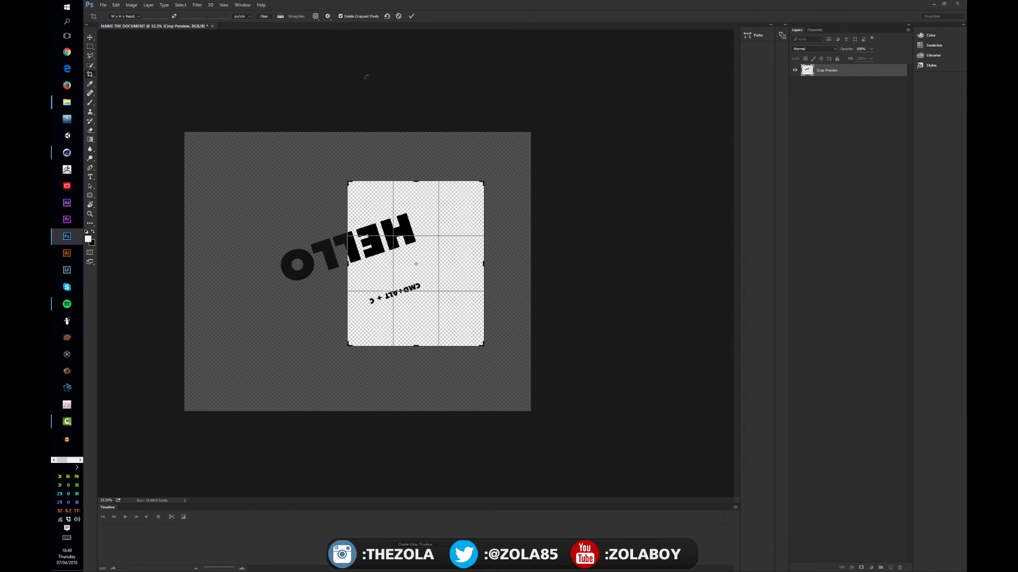
pyautogui.press('Return')
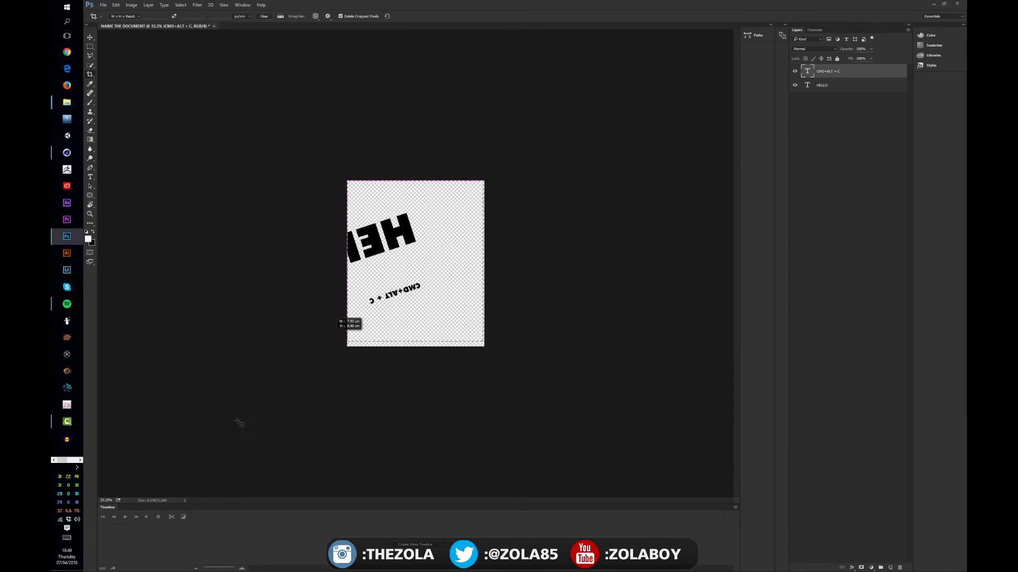
# Step: Widen the canvas with the Crop tool to include the whole rotated word HELLO and return to the Move tool
pyautogui.click(415, 264)
pyautogui.moveTo(352, 264); pyautogui.dragTo(306, 266)
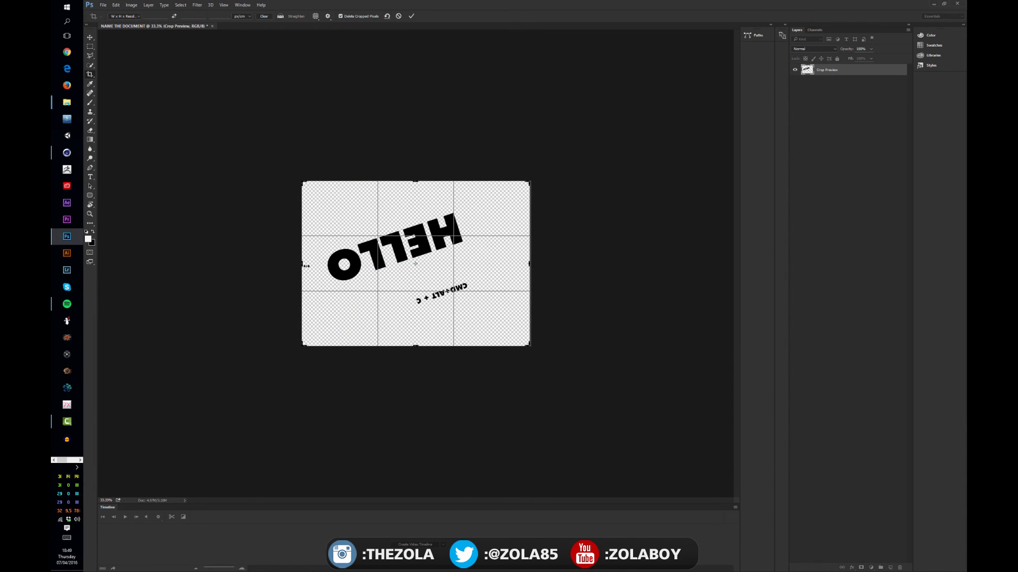
pyautogui.press('Return')
pyautogui.click(90, 37)
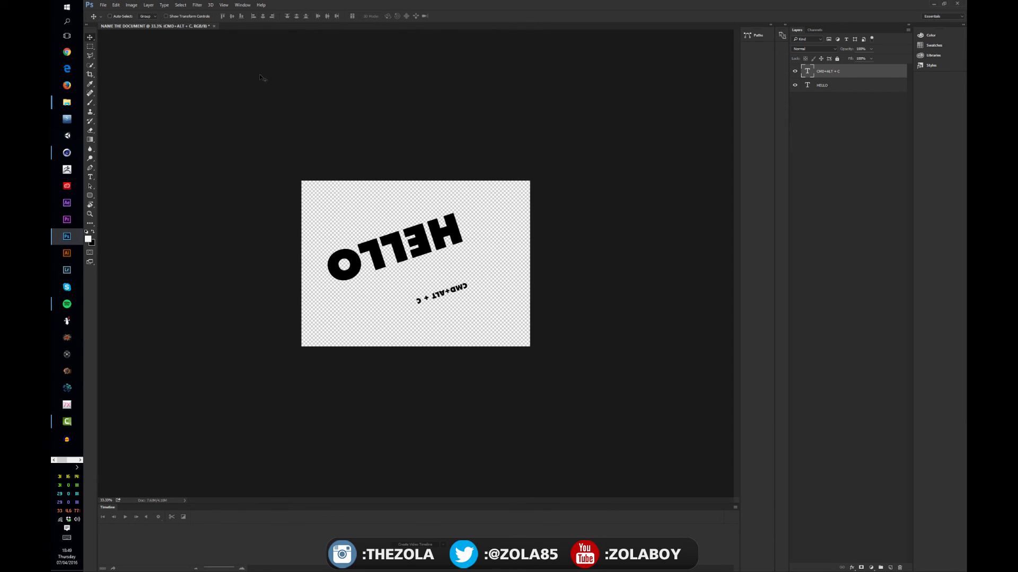
# Step: Disable Delete Cropped Pixels and crop away the left side of the canvas through the rotated word HELLO
pyautogui.press('c')
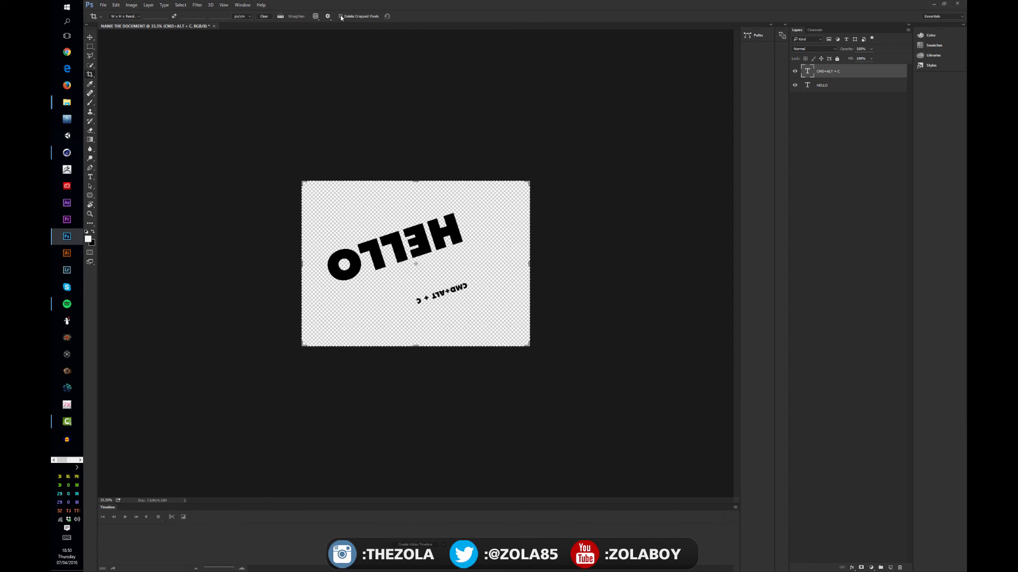
pyautogui.moveTo(300, 262); pyautogui.dragTo(350, 200)
pyautogui.press('Return')
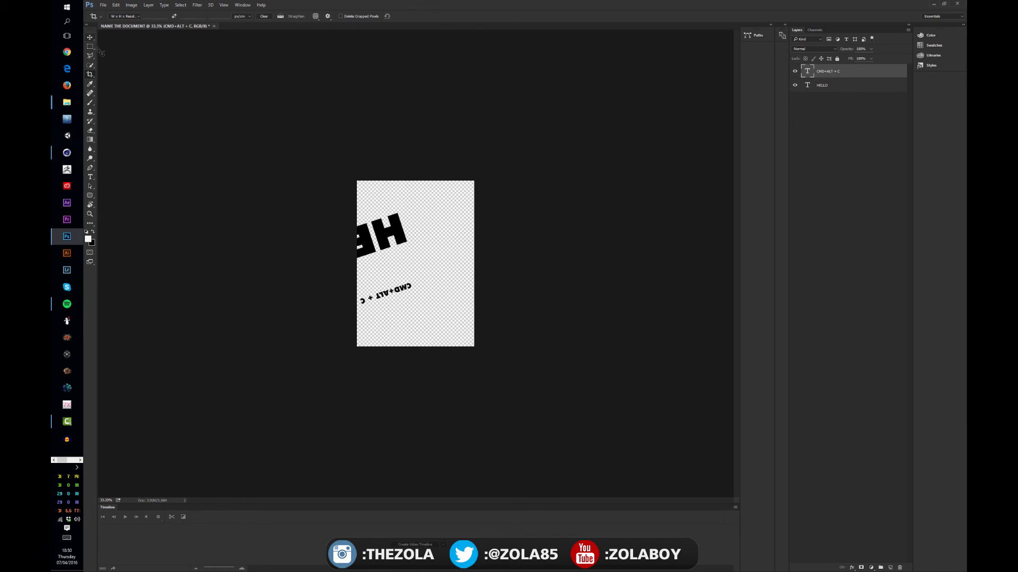
# Step: Rotate the content back to nearly upright, crop the canvas around both texts and return to the Move tool
pyautogui.moveTo(428, 199); pyautogui.dragTo(329, 259)
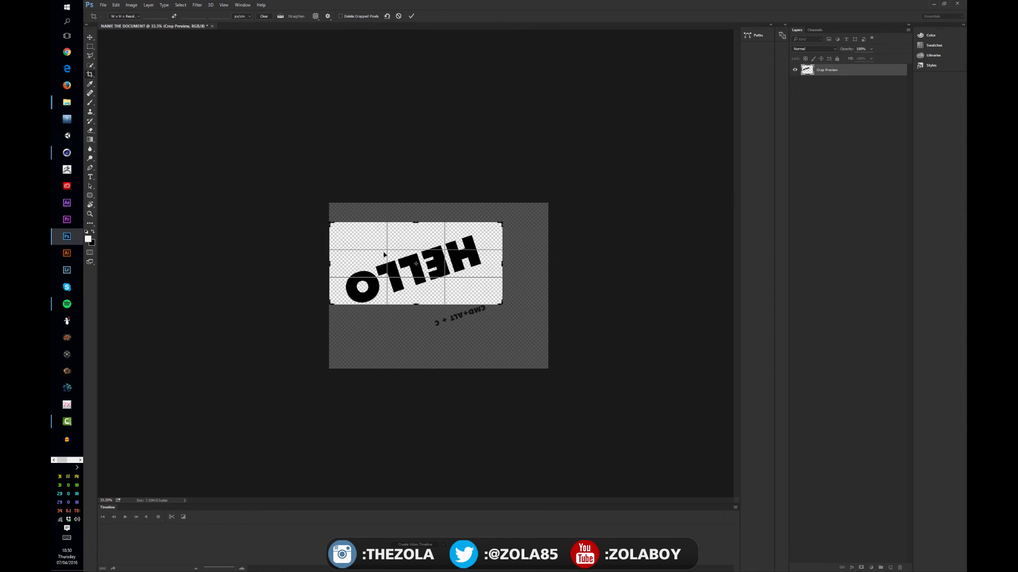
pyautogui.moveTo(418, 305); pyautogui.dragTo(417, 321)
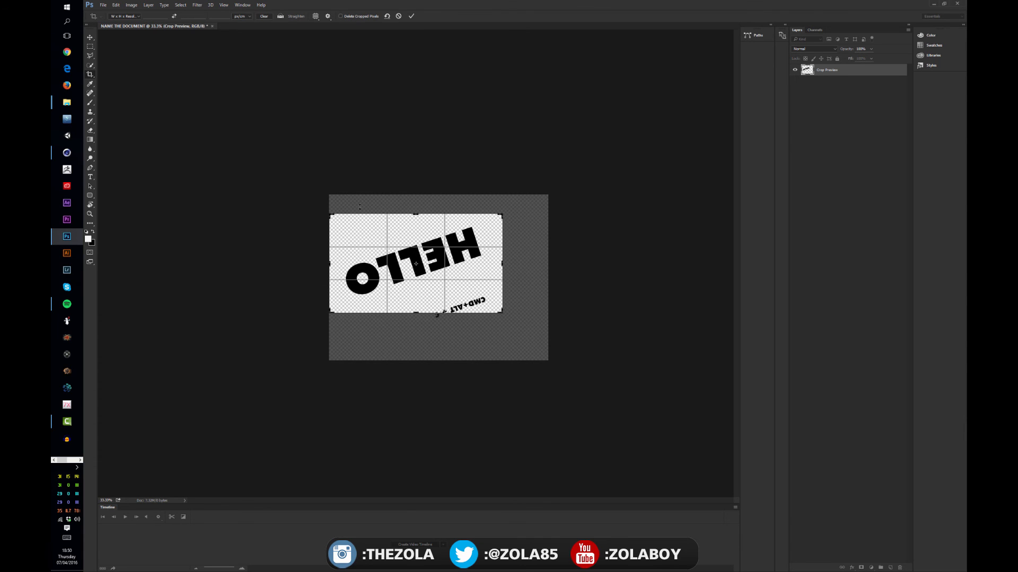
pyautogui.moveTo(344, 179); pyautogui.dragTo(493, 279)
pyautogui.press('Return')
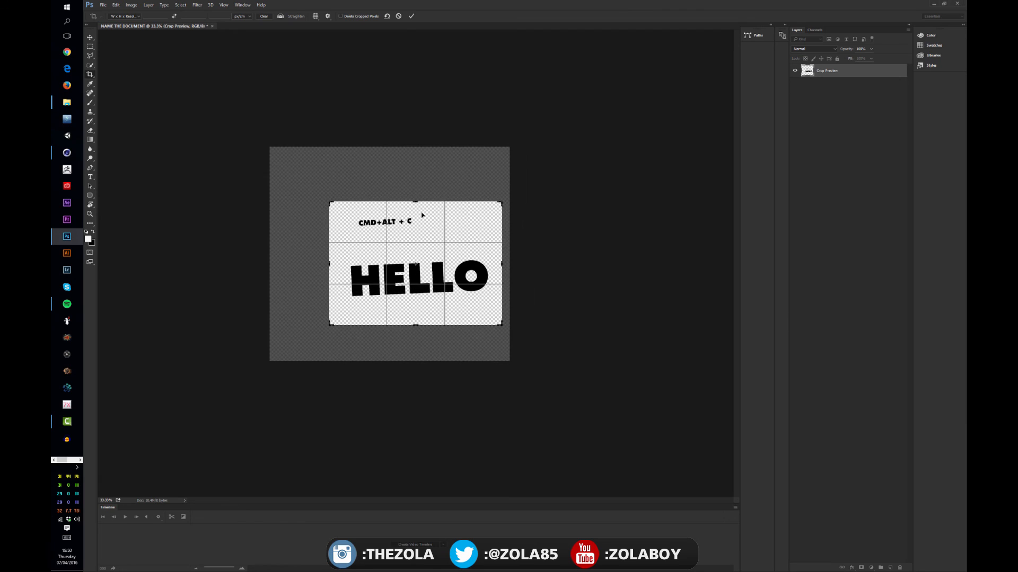
pyautogui.press('v')
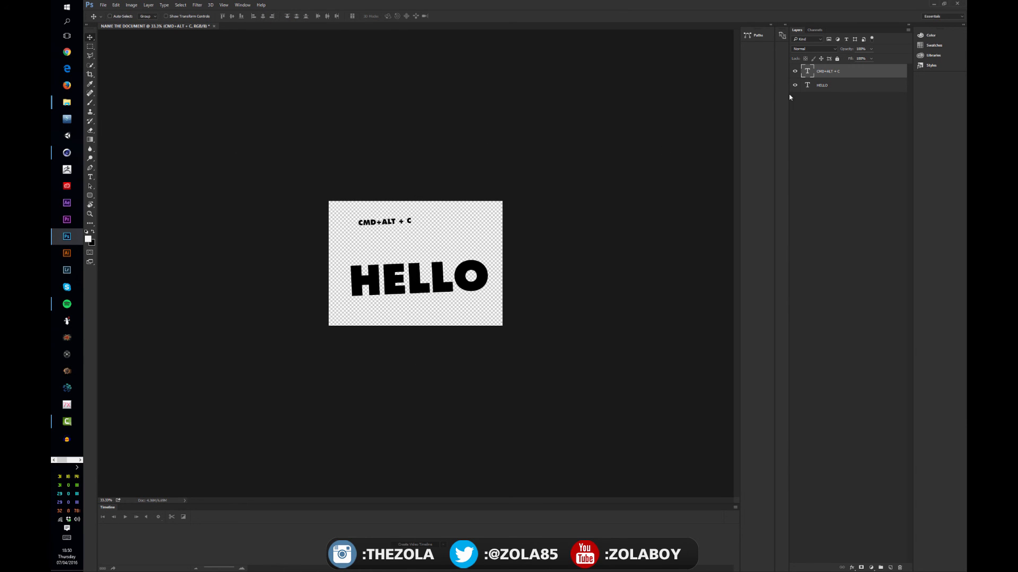
# Step: Add a new layer above the two text layers and fill it with the white foreground color
pyautogui.click(889, 568)
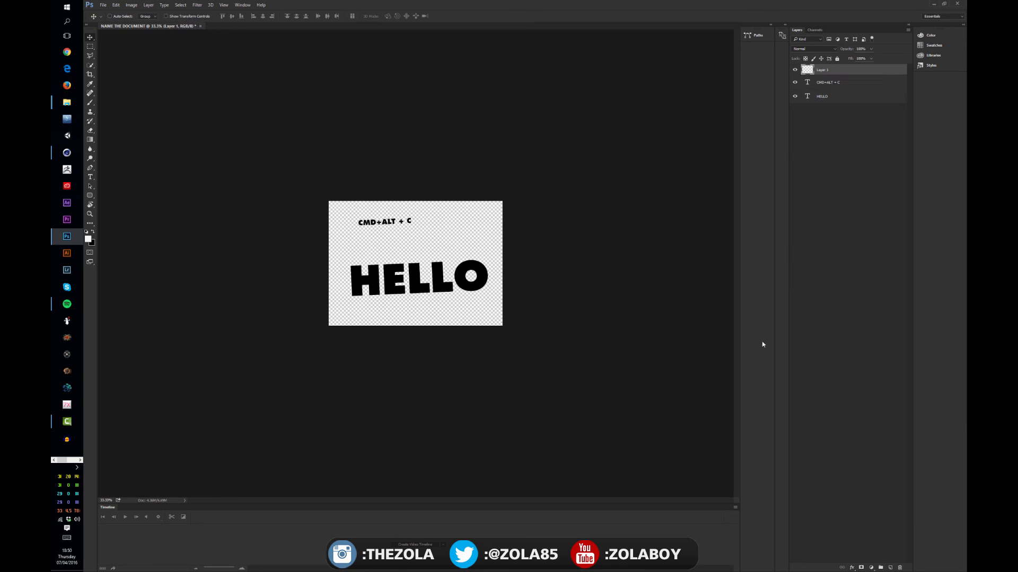
pyautogui.hotkey('shift', 'BackSpace')
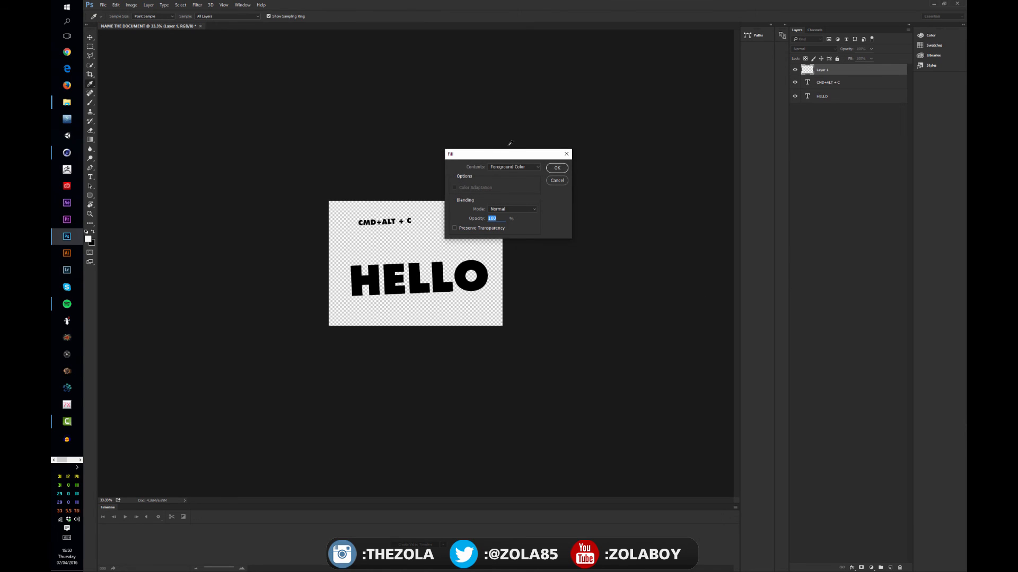
pyautogui.click(557, 168)
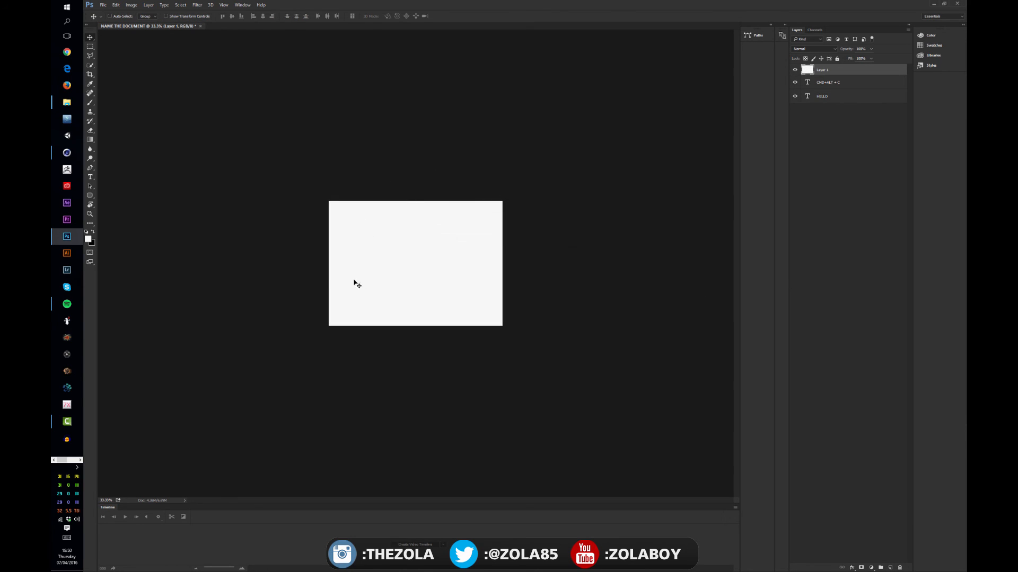
# Step: Draw the cyan, pink and yellow preset as a diagonal angle gradient on the new layer and stamp the visible layers into another layer
pyautogui.click(90, 139)
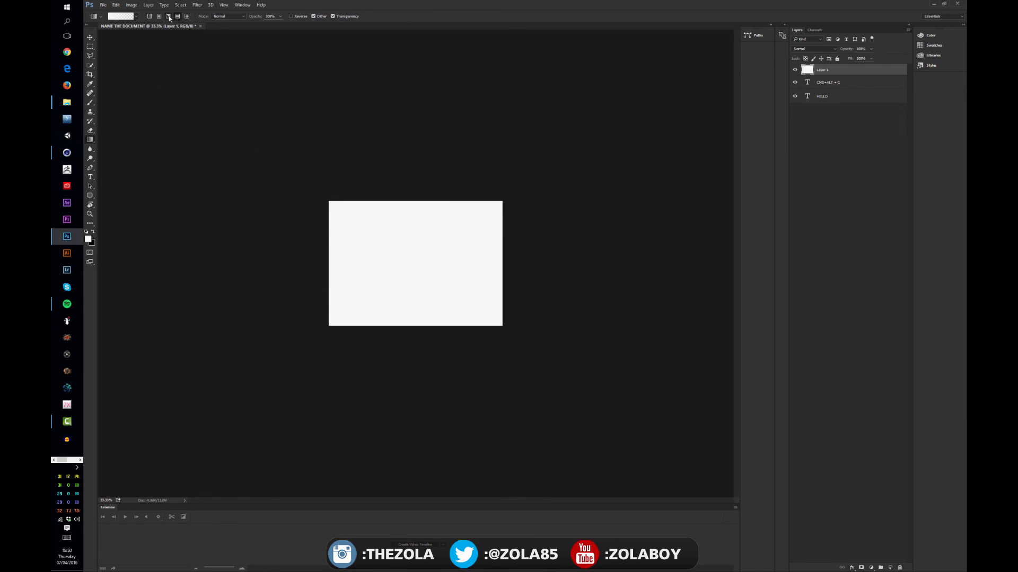
pyautogui.click(123, 16)
pyautogui.click(551, 410)
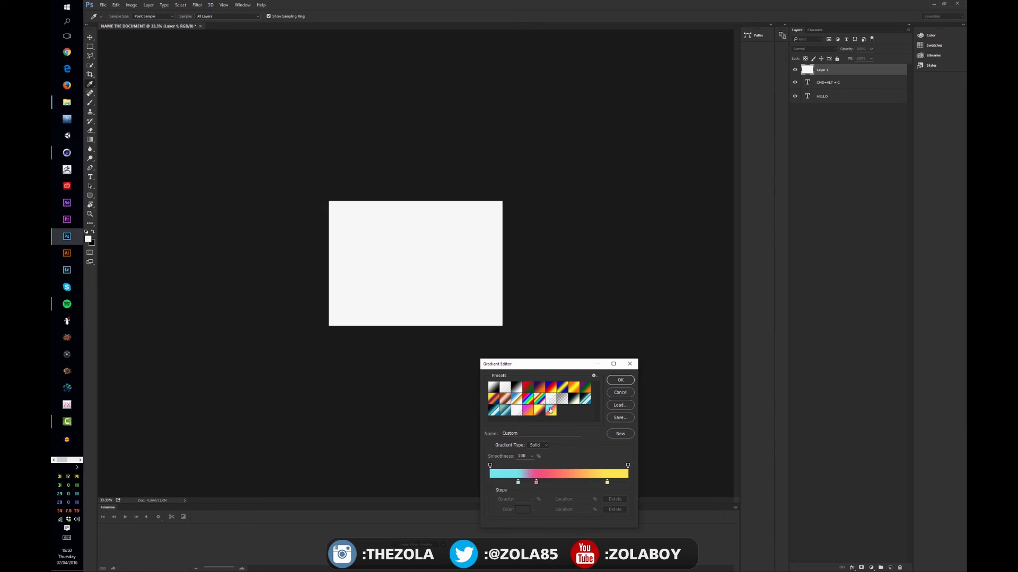
pyautogui.click(620, 380)
pyautogui.moveTo(464, 227); pyautogui.dragTo(347, 300)
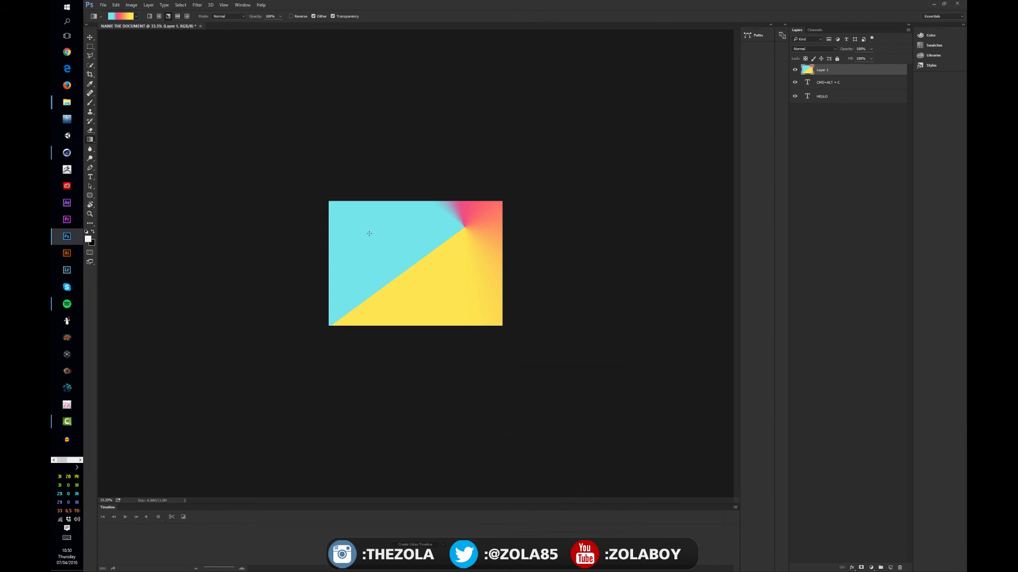
pyautogui.press('v')
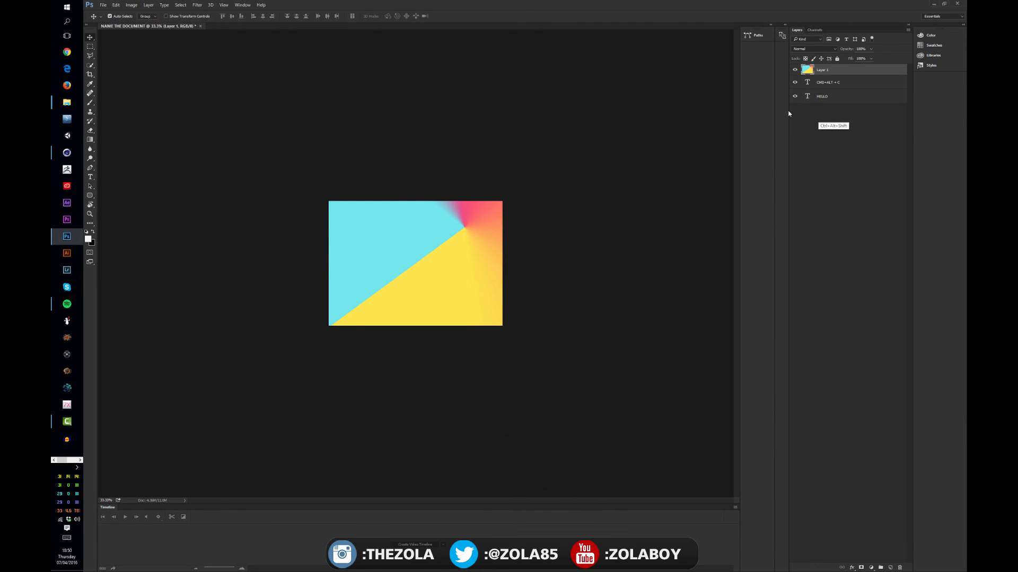
pyautogui.hotkey('ctrl', 'alt', 'shift', 'e')
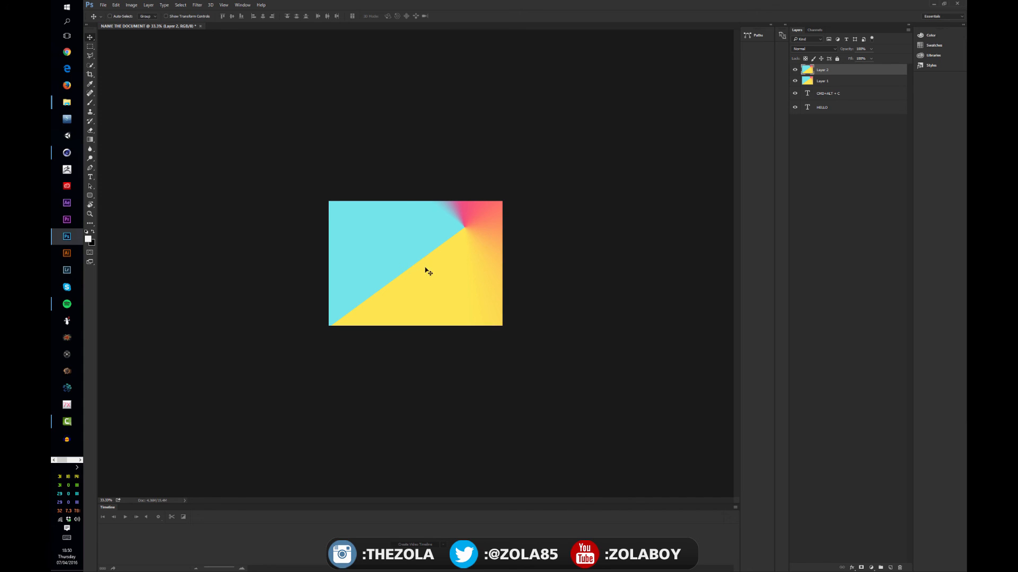
pyautogui.press('c')
pyautogui.moveTo(414, 325); pyautogui.dragTo(424, 299)
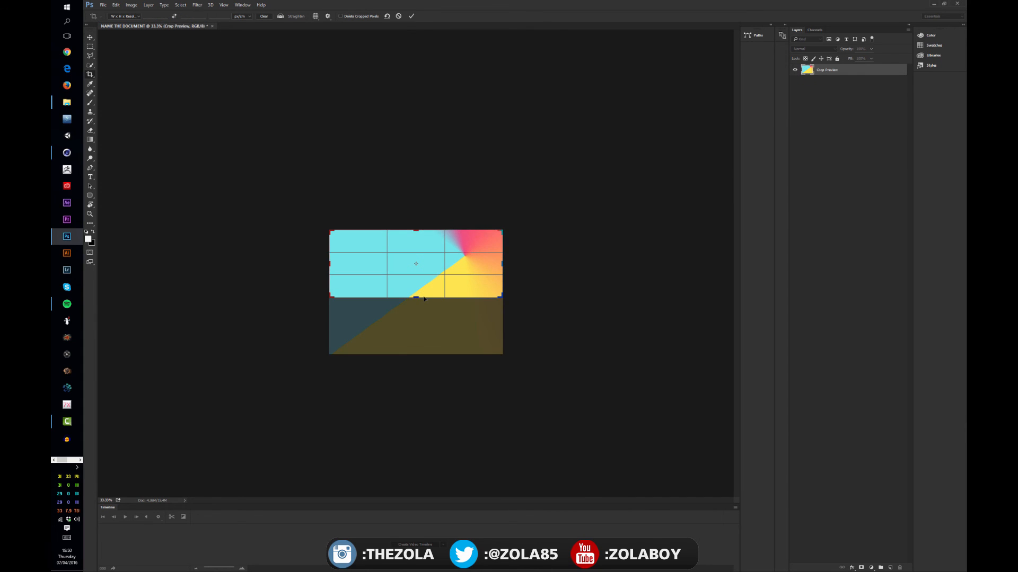
pyautogui.press('Return')
pyautogui.hotkey('ctrl', 'z')
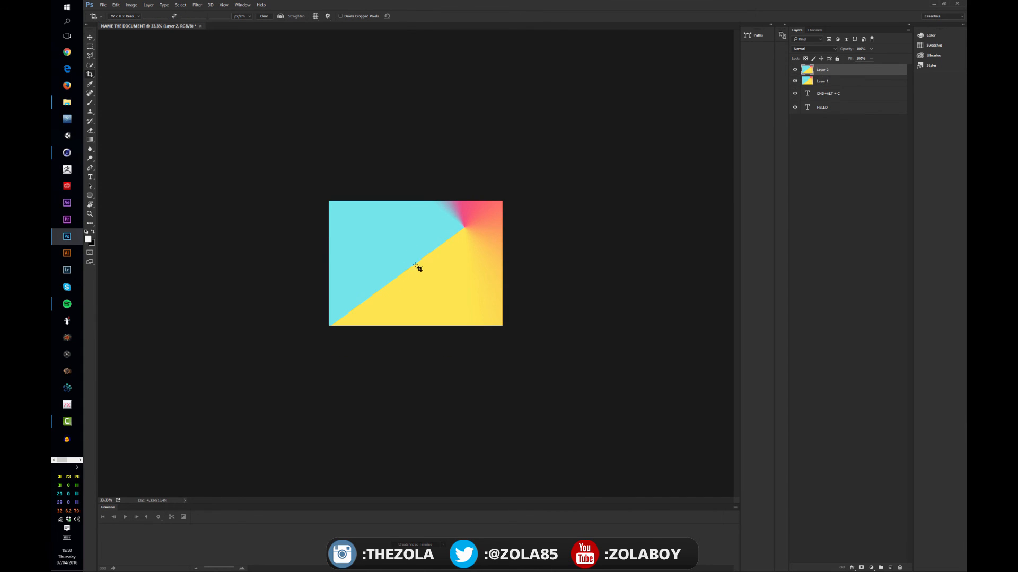
# Step: Enable Delete Cropped Pixels and crop the canvas to a small yellow area at the gradient's lower right
pyautogui.click(340, 16)
pyautogui.moveTo(502, 325); pyautogui.dragTo(461, 296)
pyautogui.press('Return')
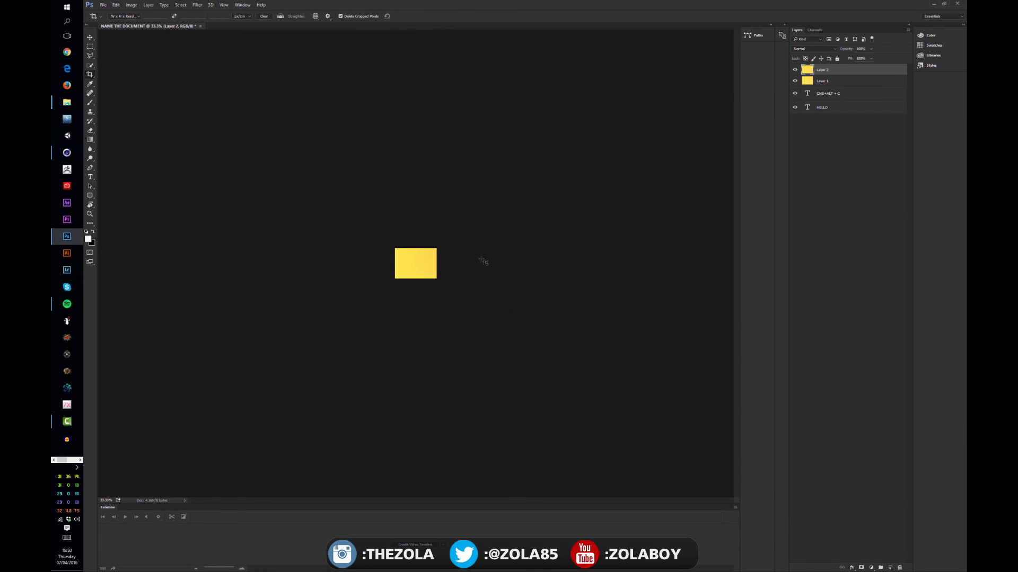
# Step: Extend the canvas up and to the left with the Crop tool to include both texts and return to the Move tool
pyautogui.click(415, 253)
pyautogui.moveTo(393, 245); pyautogui.dragTo(309, 188)
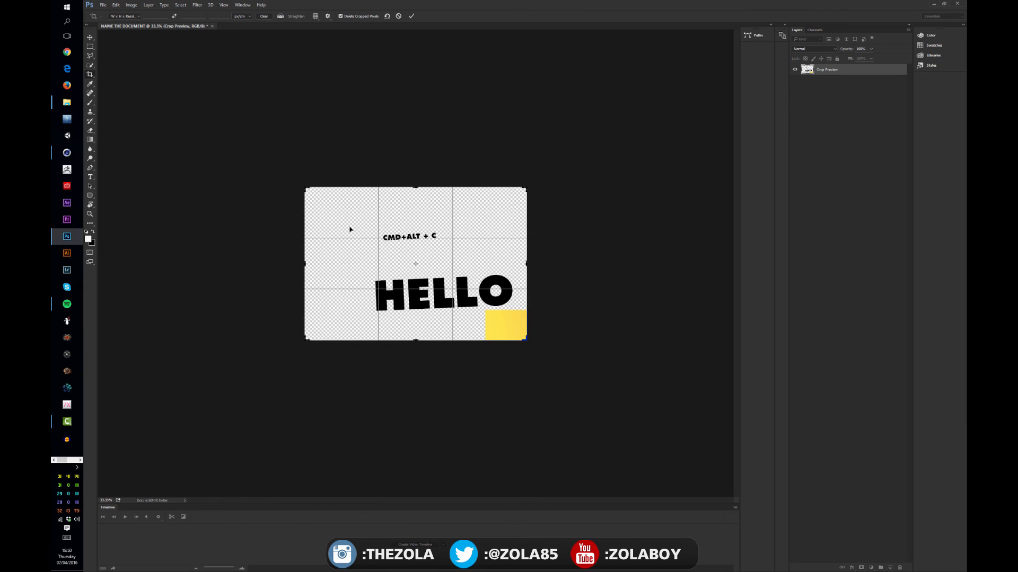
pyautogui.press('Return')
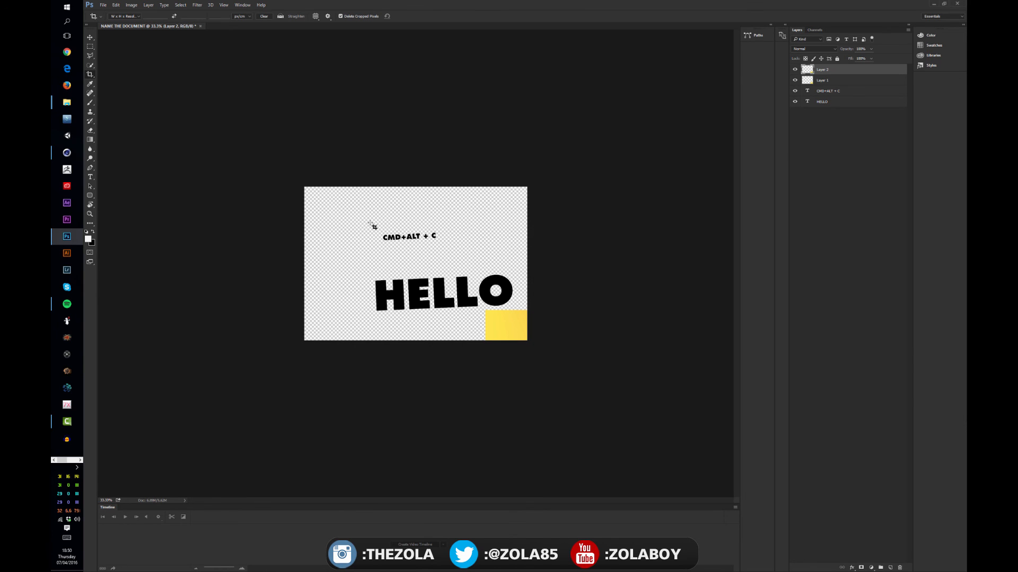
pyautogui.press('v')
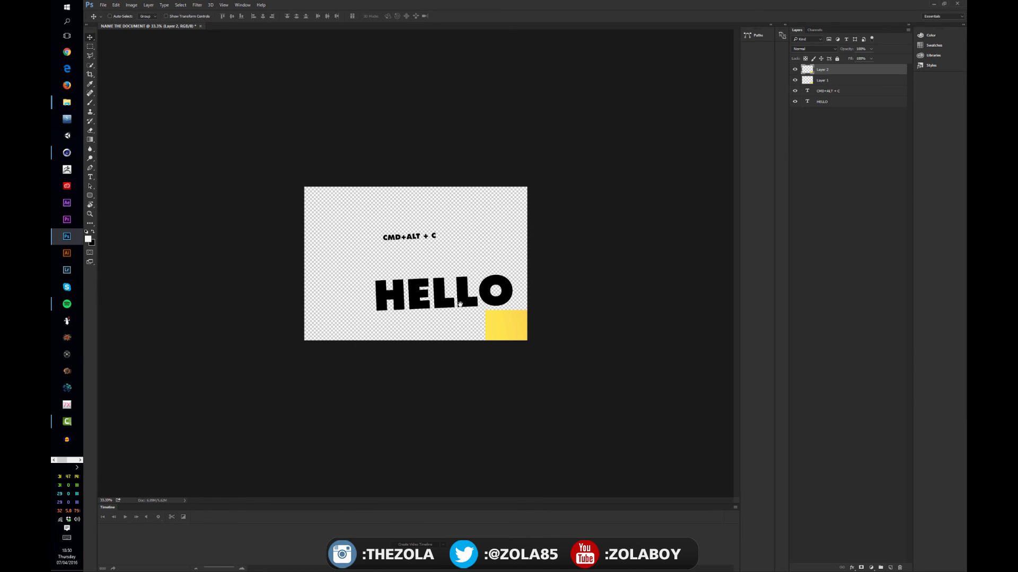
# Step: Move the yellow rectangle on Layer 1 up and left over the start of the word HELLO
pyautogui.click(828, 78)
pyautogui.moveTo(506, 318); pyautogui.dragTo(406, 269)
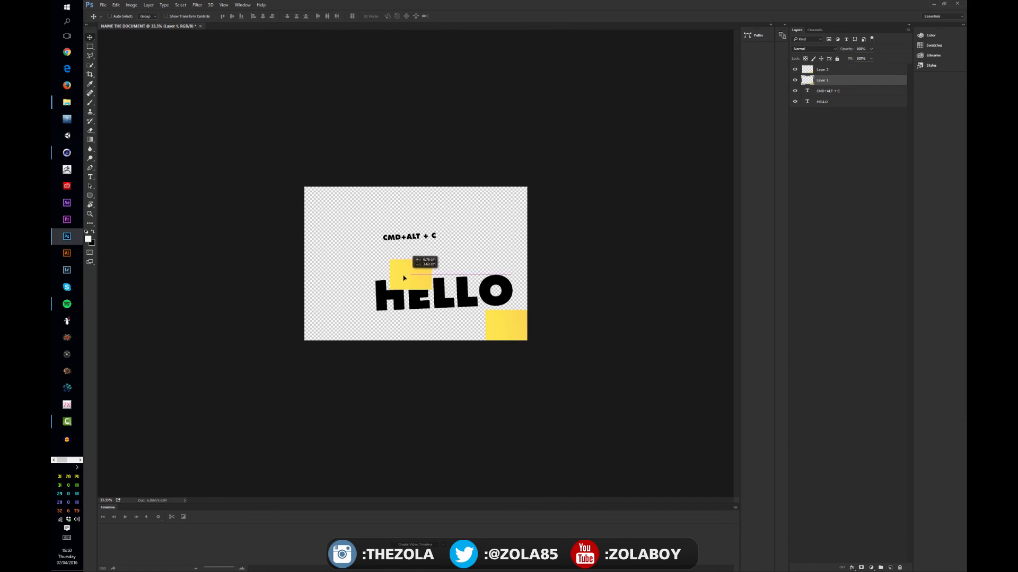
# Step: Hide Layer 1 and Layer 2 to examine the text layers, and show both yellow layers again
pyautogui.click(794, 80)
pyautogui.click(794, 69)
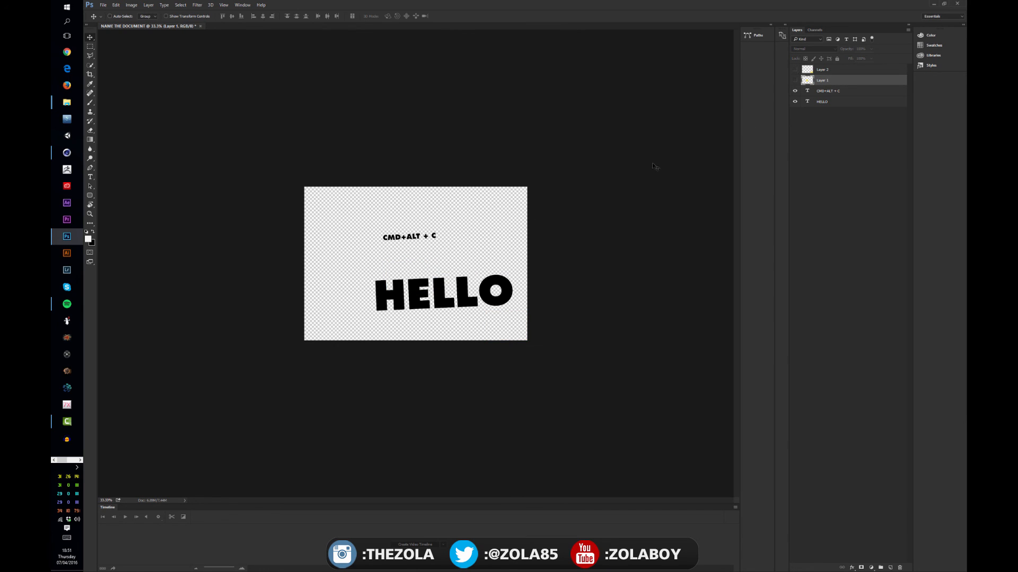
pyautogui.click(825, 92)
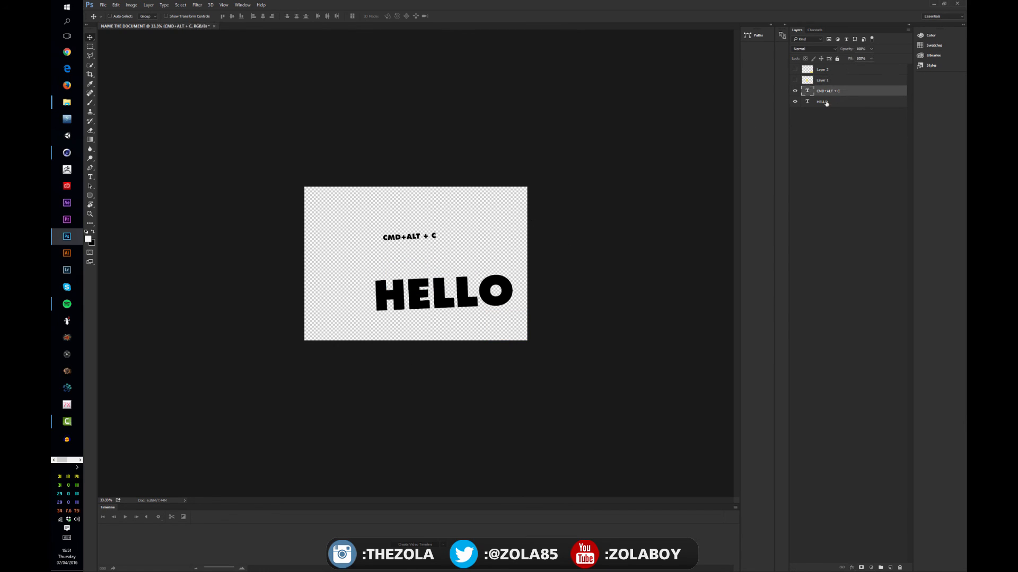
pyautogui.click(824, 102)
pyautogui.click(822, 82)
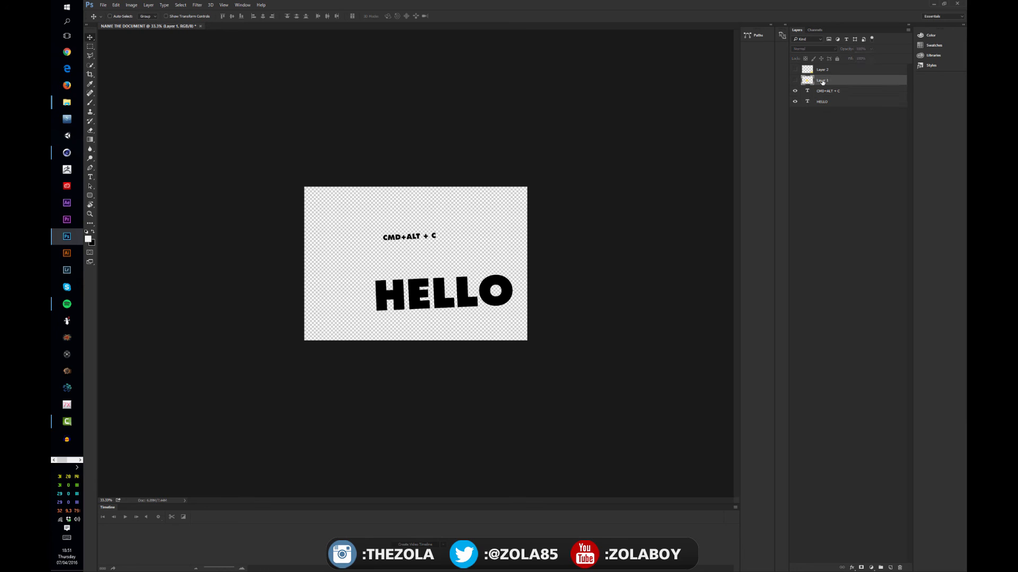
pyautogui.click(824, 70)
pyautogui.click(794, 80)
pyautogui.click(795, 69)
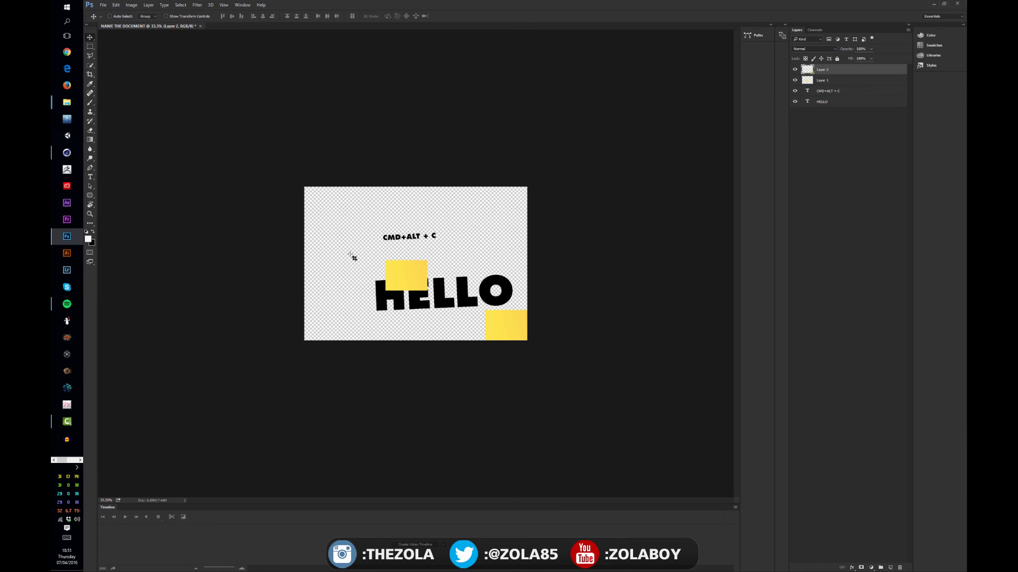
# Step: Disable Delete Cropped Pixels for the Crop tool and return to the Move tool
pyautogui.press('c')
pyautogui.click(340, 16)
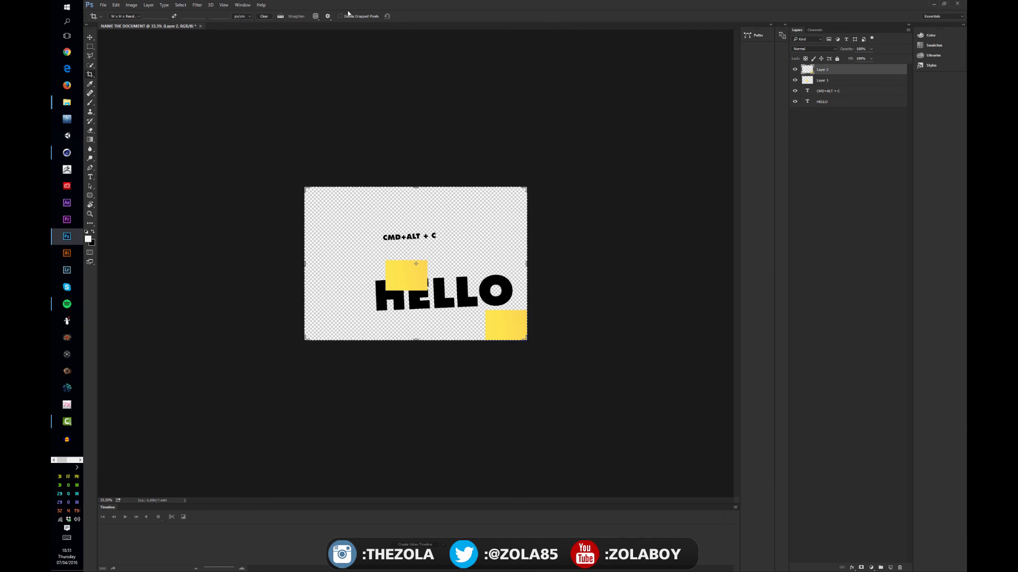
pyautogui.click(91, 37)
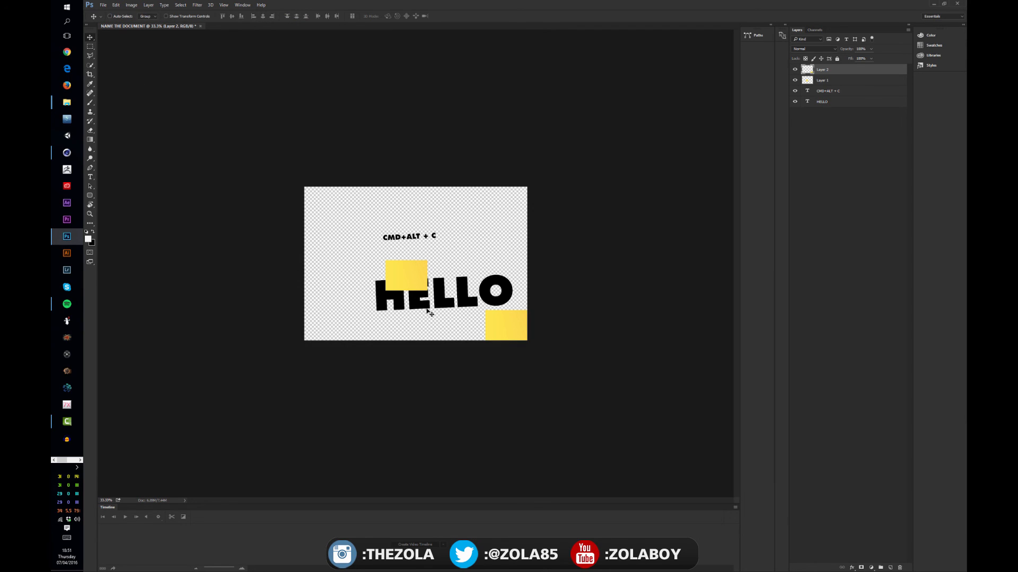